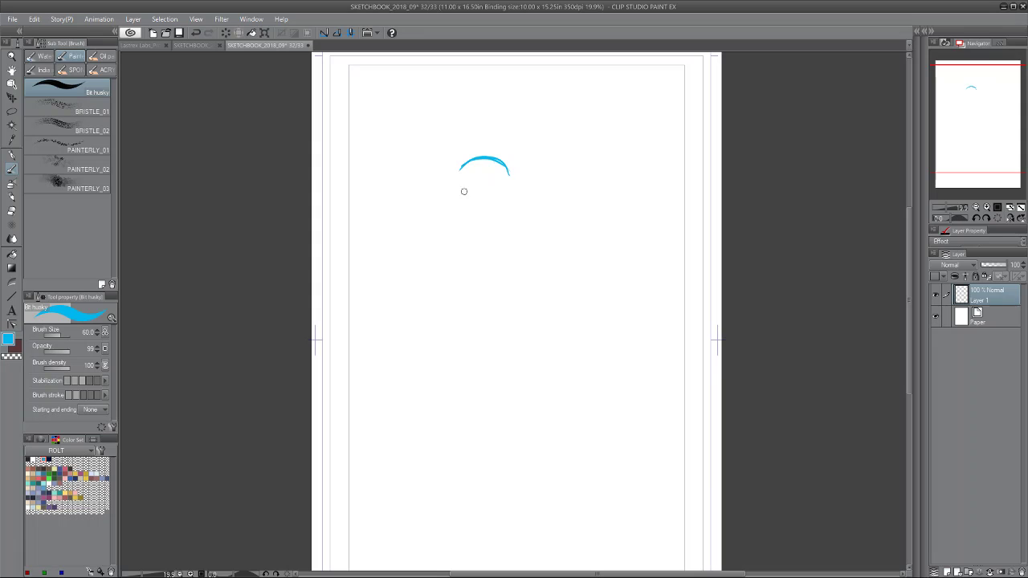
Rough in the head's jaw, the neck, the shoulder line and the chest curve beneath the skull arc in light blue.
mouse_move(463, 233)
left_mouse_down()
mouse_move(495, 220)
mouse_move(509, 182)
mouse_move(478, 197)
mouse_move(478, 227)
left_mouse_up()
mouse_move(453, 199)
left_mouse_down()
mouse_move(473, 227)
mouse_move(490, 215)
mouse_move(466, 196)
mouse_move(459, 221)
mouse_move(498, 213)
mouse_move(476, 237)
mouse_move(492, 221)
mouse_move(476, 226)
mouse_move(490, 229)
mouse_move(473, 230)
mouse_move(494, 231)
mouse_move(440, 252)
left_mouse_up()
mouse_move(525, 241)
left_mouse_down()
mouse_move(441, 260)
mouse_move(507, 278)
mouse_move(458, 297)
left_mouse_up()
left_click_drag(480, 243, 478, 298)
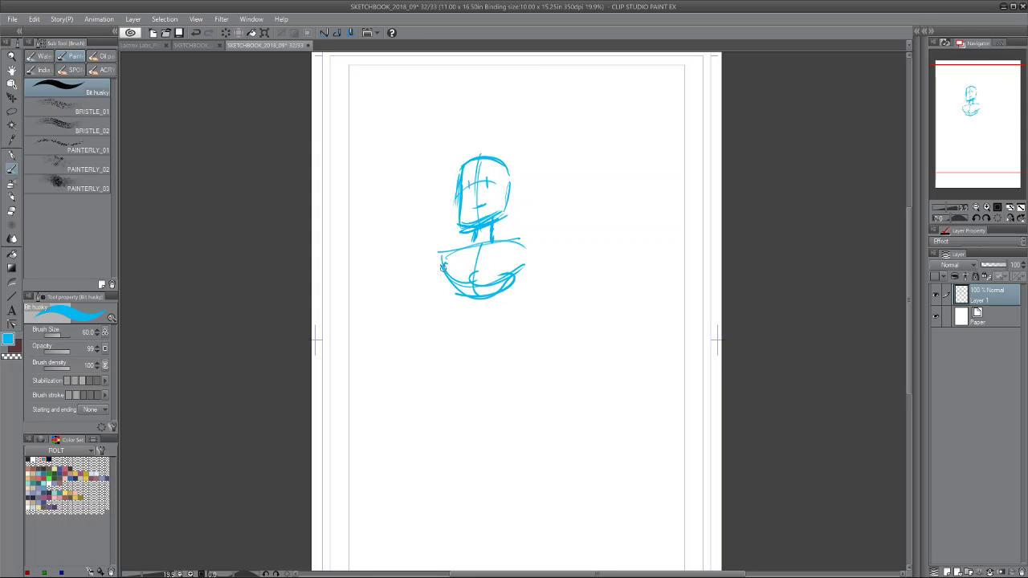
Rough in the waist sides, shoulders and outer hip, and a bent arm with the hand resting near the waist.
mouse_move(442, 264)
left_mouse_down()
mouse_move(458, 305)
mouse_move(455, 341)
left_mouse_up()
left_click_drag(463, 304, 453, 336)
mouse_move(462, 171)
left_mouse_down()
mouse_move(473, 224)
mouse_move(507, 214)
mouse_move(431, 259)
left_mouse_up()
mouse_move(529, 259)
left_mouse_down()
mouse_move(505, 302)
mouse_move(508, 341)
left_mouse_up()
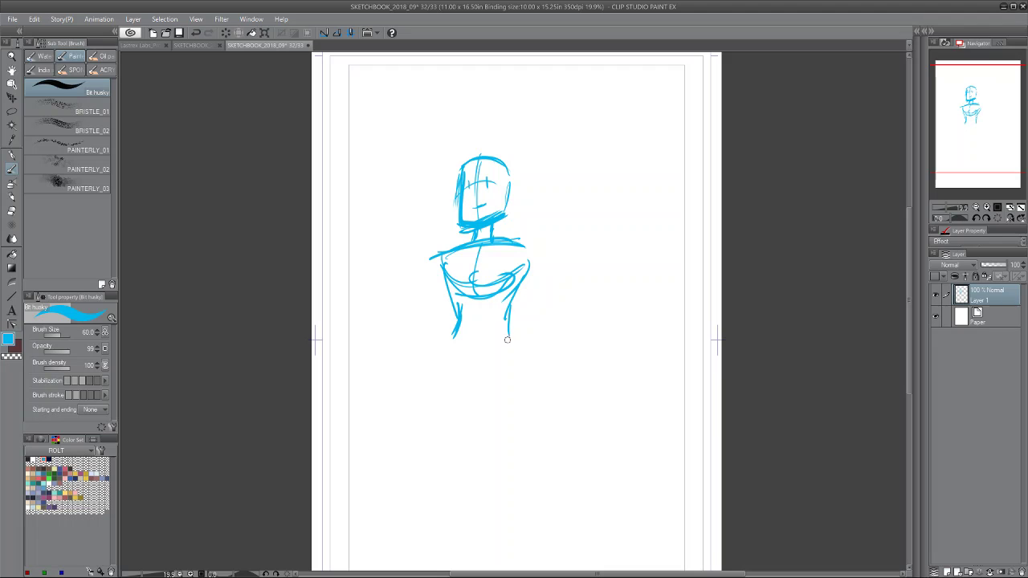
mouse_move(458, 299)
left_mouse_down()
mouse_move(434, 358)
mouse_move(450, 322)
left_mouse_up()
mouse_move(451, 250)
left_mouse_down()
mouse_move(523, 252)
mouse_move(558, 292)
left_mouse_up()
mouse_move(515, 266)
left_mouse_down()
mouse_move(562, 305)
mouse_move(513, 330)
left_mouse_up()
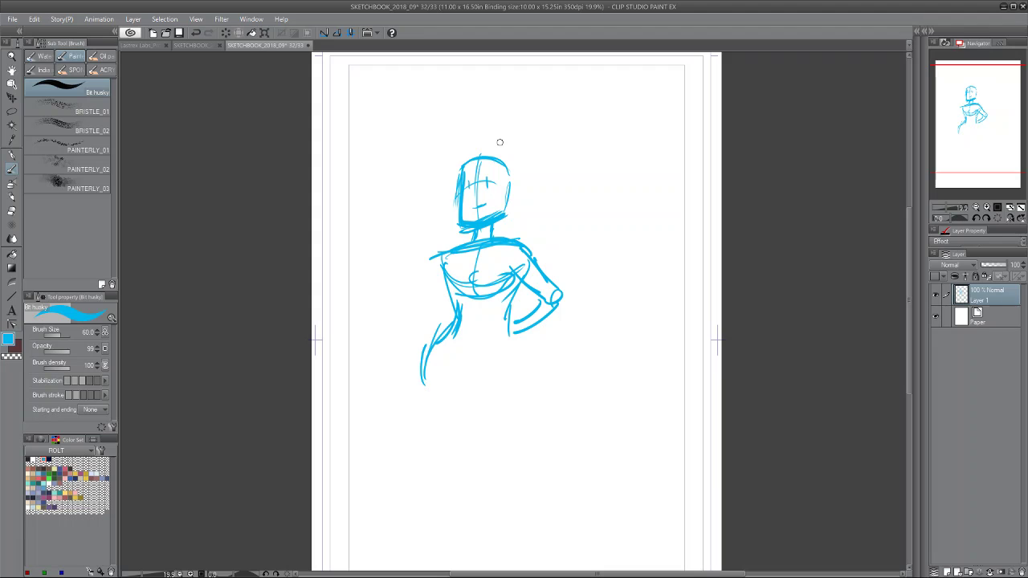
Rough in the ground line, torso centre line and V-shaped pelvis, and the straight supporting leg down to the ankle.
left_click_drag(450, 518, 487, 520)
mouse_move(447, 347)
left_mouse_down()
mouse_move(505, 342)
mouse_move(472, 313)
mouse_move(472, 371)
left_mouse_up()
left_click_drag(473, 299, 458, 429)
left_click_drag(508, 317, 519, 384)
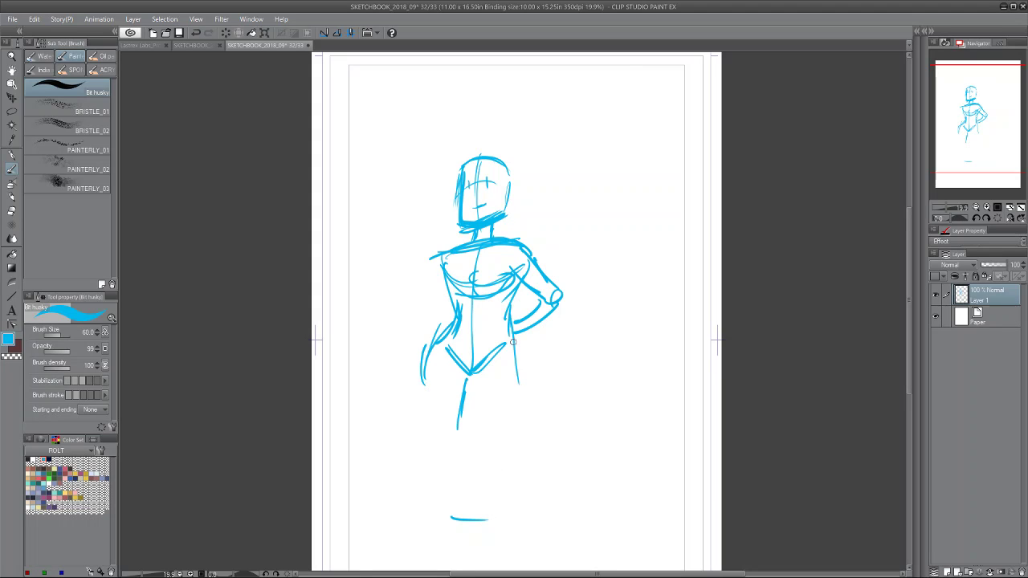
left_click_drag(512, 341, 508, 440)
mouse_move(470, 378)
left_mouse_down()
mouse_move(491, 442)
mouse_move(506, 445)
mouse_move(514, 341)
left_mouse_up()
mouse_move(509, 438)
left_mouse_down()
mouse_move(519, 521)
mouse_move(499, 502)
mouse_move(503, 528)
left_mouse_up()
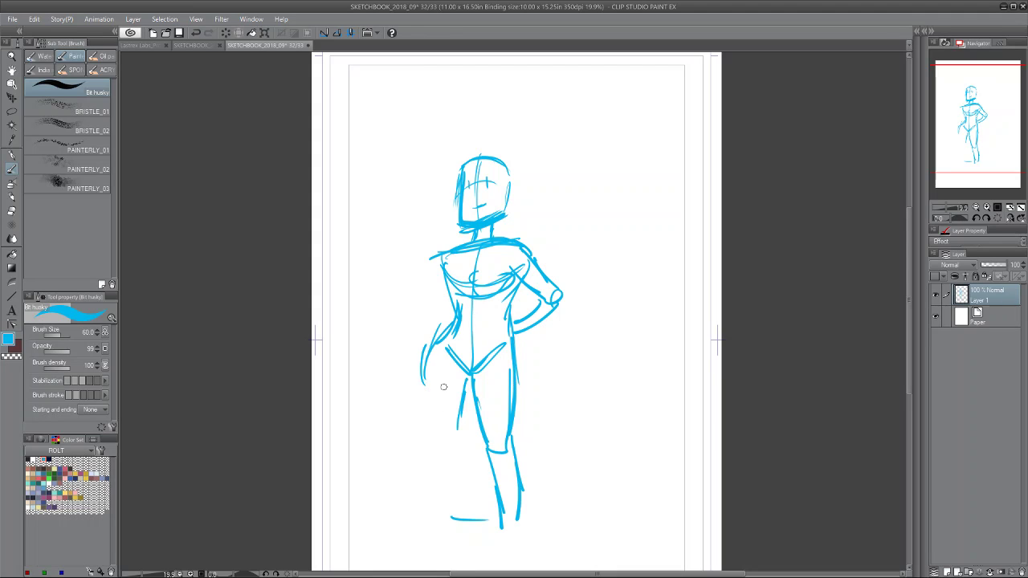
Add a hairline across the head and rough in the second leg, set outward, with both feet.
left_click_drag(459, 174, 514, 178)
left_click_drag(451, 329, 421, 414)
left_click_drag(440, 353, 423, 418)
mouse_move(450, 336)
left_mouse_down()
mouse_move(427, 413)
mouse_move(437, 426)
mouse_move(441, 497)
left_mouse_up()
left_click_drag(434, 459, 443, 507)
mouse_move(466, 381)
left_mouse_down()
mouse_move(452, 438)
mouse_move(458, 491)
left_mouse_up()
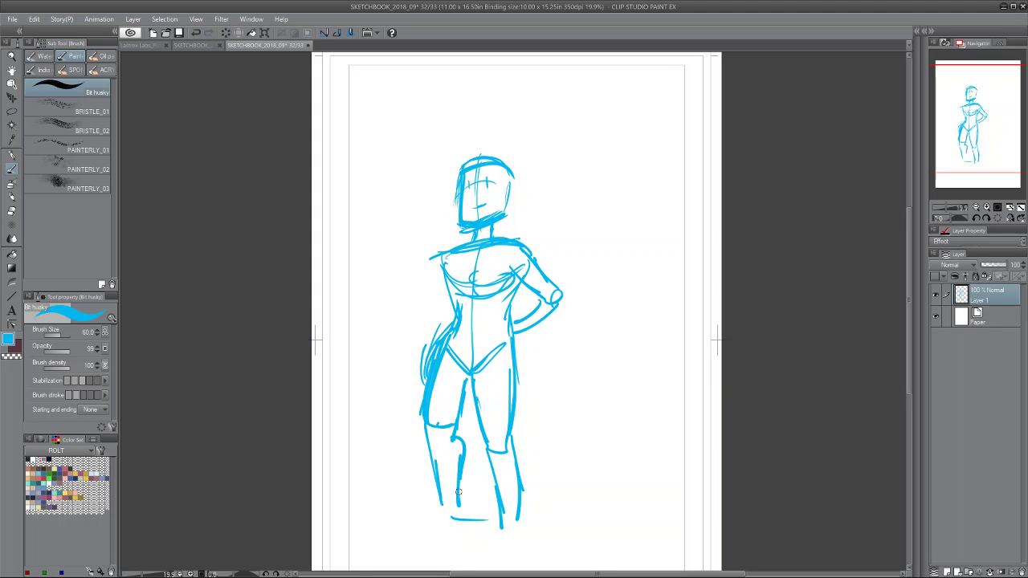
mouse_move(432, 455)
left_mouse_down()
mouse_move(445, 517)
mouse_move(456, 475)
mouse_move(439, 515)
mouse_move(412, 523)
mouse_move(465, 515)
mouse_move(524, 541)
left_mouse_up()
Add simple eyes and mouth, and rework the hip-side arm into a raised forearm with an open hand.
left_click_drag(511, 400, 520, 249)
left_click_drag(509, 324, 520, 288)
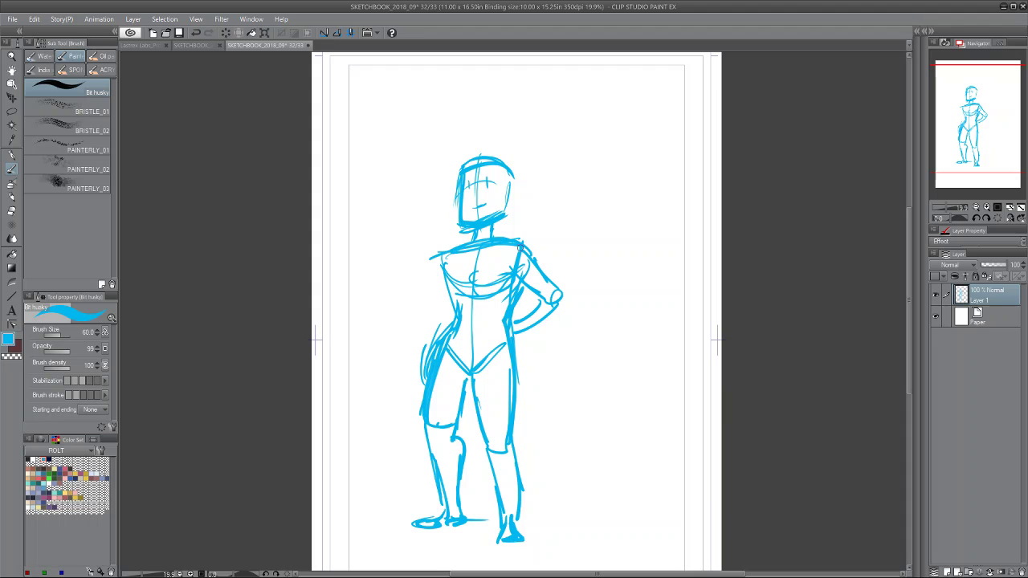
left_click_drag(469, 181, 470, 190)
mouse_move(487, 177)
left_mouse_down()
mouse_move(479, 215)
mouse_move(494, 201)
mouse_move(487, 207)
left_mouse_up()
mouse_move(525, 247)
left_mouse_down()
mouse_move(535, 289)
mouse_move(519, 293)
mouse_move(541, 302)
mouse_move(536, 293)
mouse_move(542, 313)
mouse_move(521, 293)
mouse_move(543, 316)
left_mouse_up()
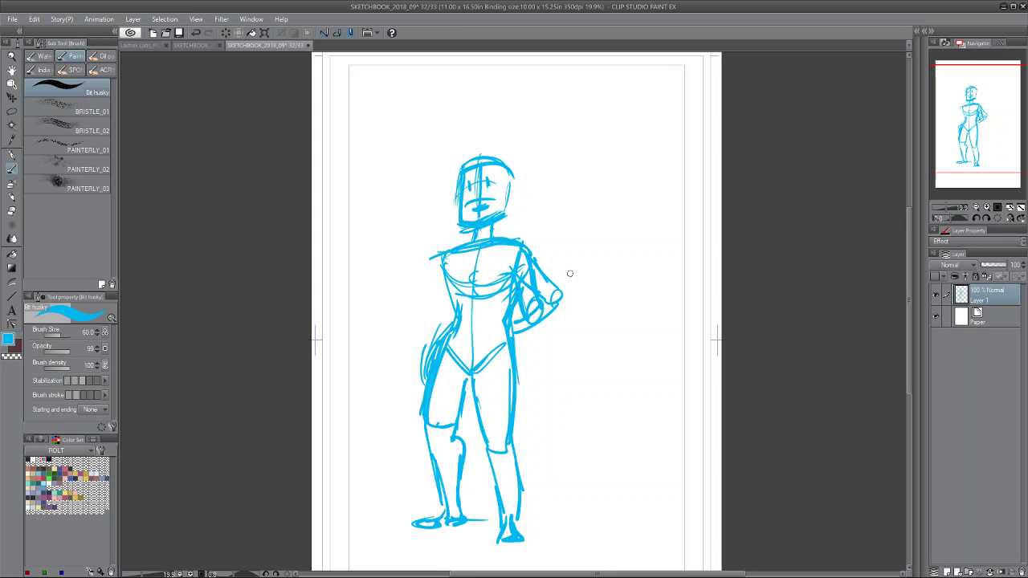
mouse_move(568, 271)
left_mouse_down()
mouse_move(533, 320)
mouse_move(563, 278)
mouse_move(580, 275)
mouse_move(543, 316)
left_mouse_up()
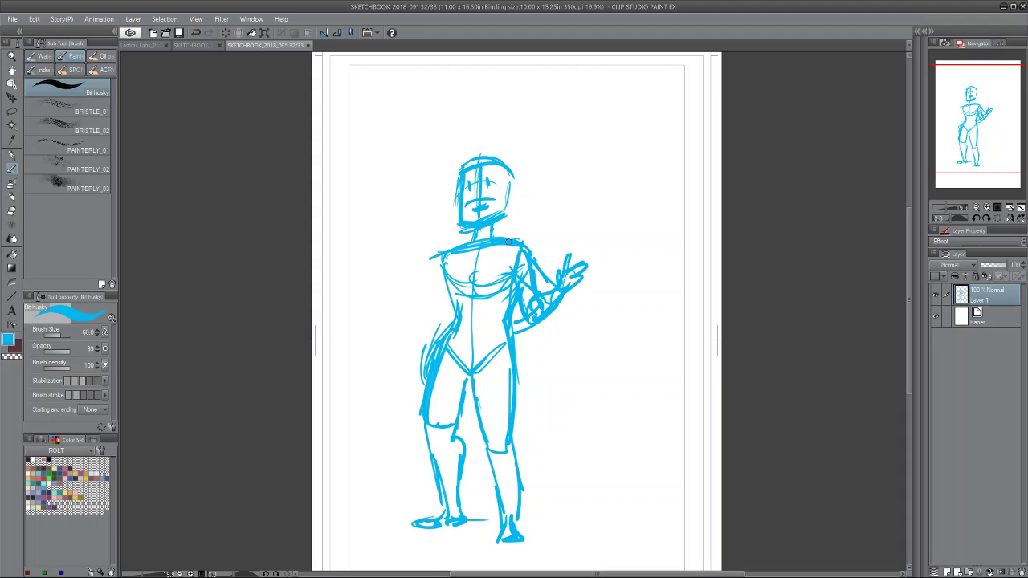
Rough in the other arm bent across the chest, and refine the neck, ears, brows and jaw.
mouse_move(494, 240)
left_mouse_down()
mouse_move(527, 251)
mouse_move(489, 233)
left_mouse_up()
mouse_move(473, 220)
left_mouse_down()
mouse_move(499, 223)
mouse_move(508, 192)
mouse_move(453, 200)
mouse_move(480, 170)
mouse_move(470, 181)
mouse_move(500, 173)
left_mouse_up()
left_click_drag(446, 256, 417, 311)
mouse_move(438, 275)
left_mouse_down()
mouse_move(427, 324)
mouse_move(416, 324)
mouse_move(480, 280)
mouse_move(466, 294)
mouse_move(476, 304)
mouse_move(439, 319)
mouse_move(450, 286)
mouse_move(423, 312)
mouse_move(478, 249)
left_mouse_up()
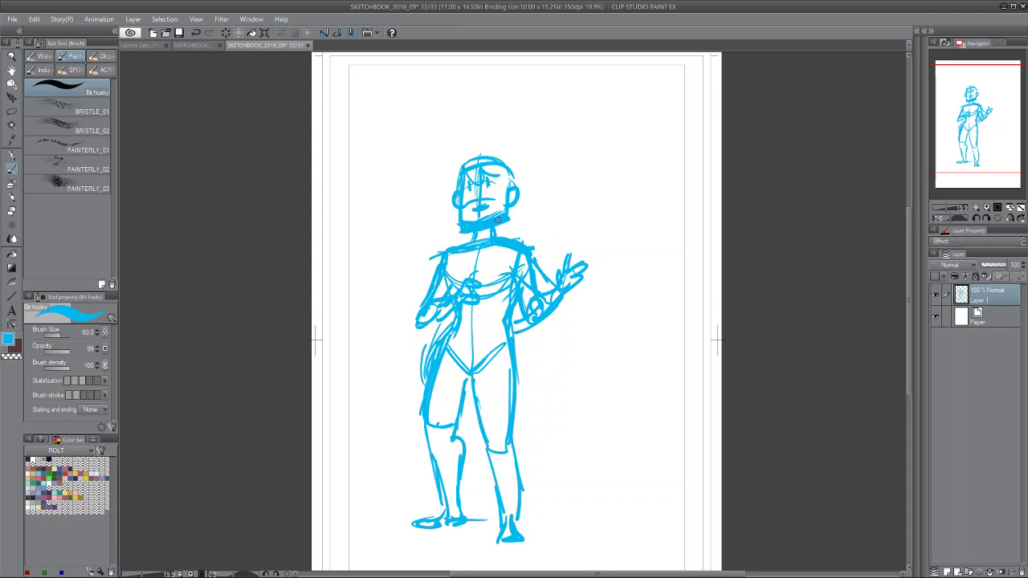
left_click_drag(506, 178, 503, 221)
left_click_drag(501, 170, 504, 209)
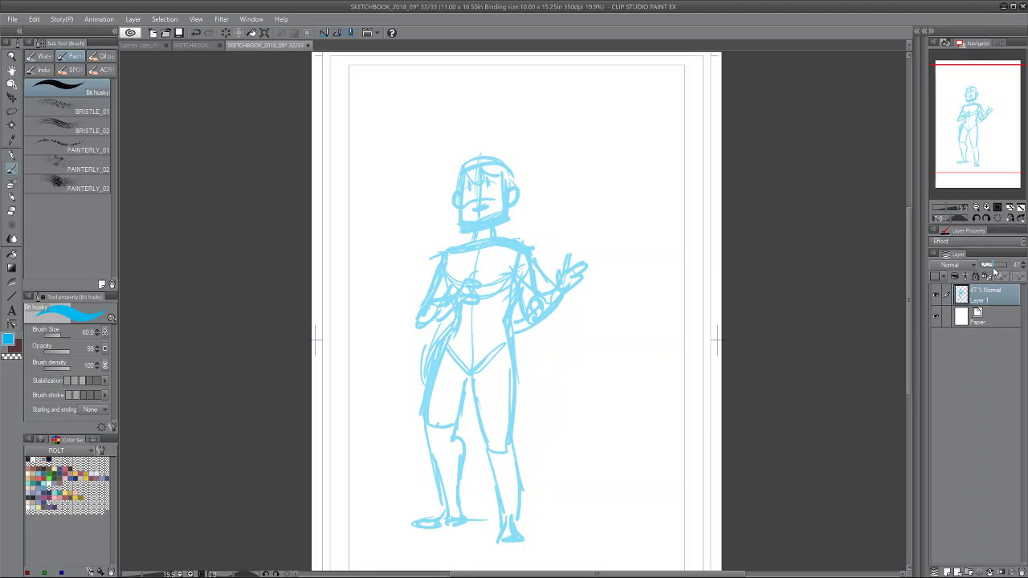
Lower the rough layer's opacity to 47%, add a new layer above, and name the two layers "thumb" and "sketch".
left_click_drag(999, 271, 993, 270)
key("ctrl+shift+n")
left_click(982, 323)
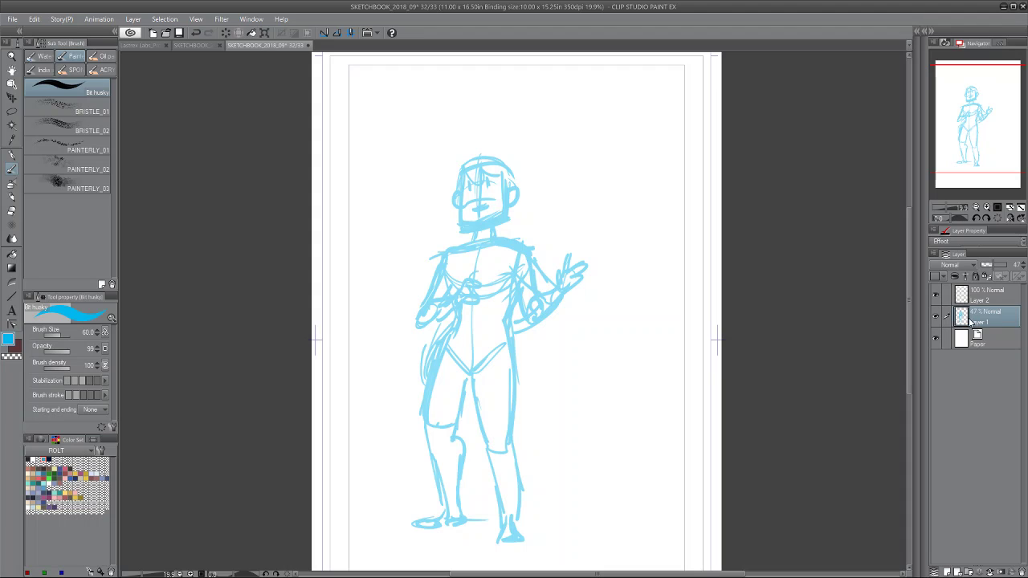
double_click(968, 320)
type("thumb")
left_click(982, 304)
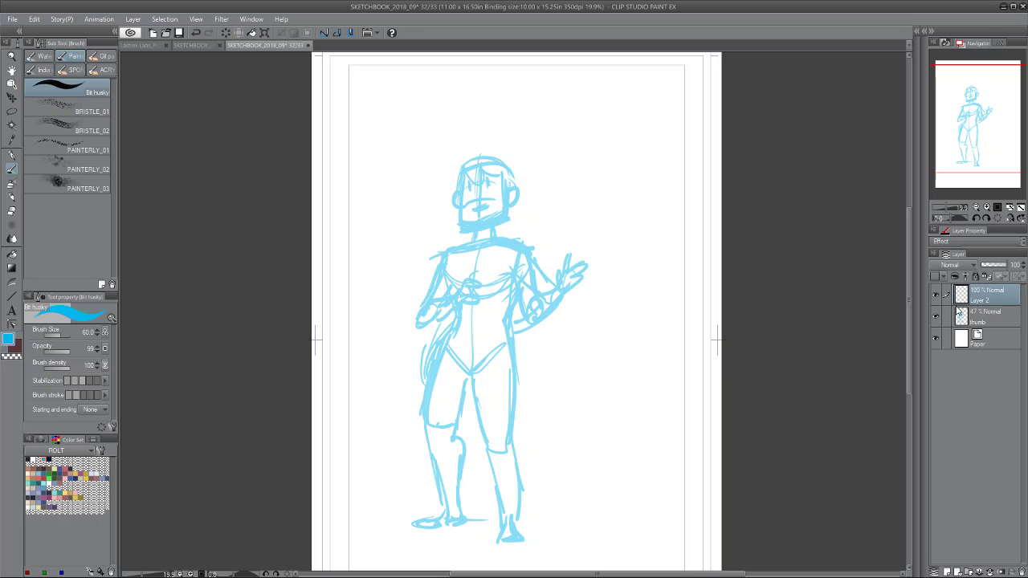
type("sketch")
left_click(957, 287)
Set the secondary colour to dark navy and ready the Bit husky brush at size 30 with light blue active.
scroll(492, 322, "up", 2)
left_click_drag(980, 99, 983, 102)
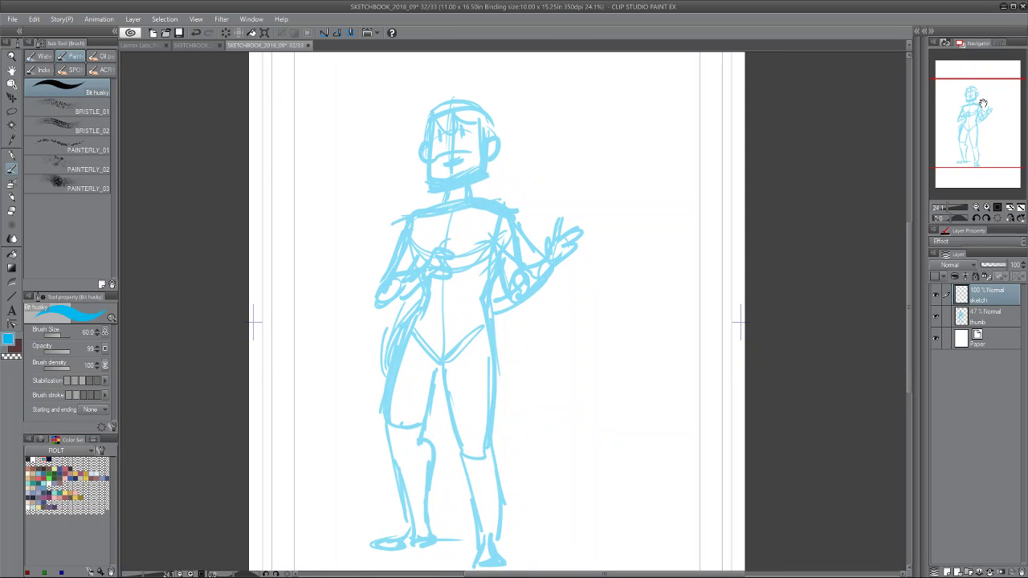
key("x")
left_click(49, 460)
key("x")
key("b")
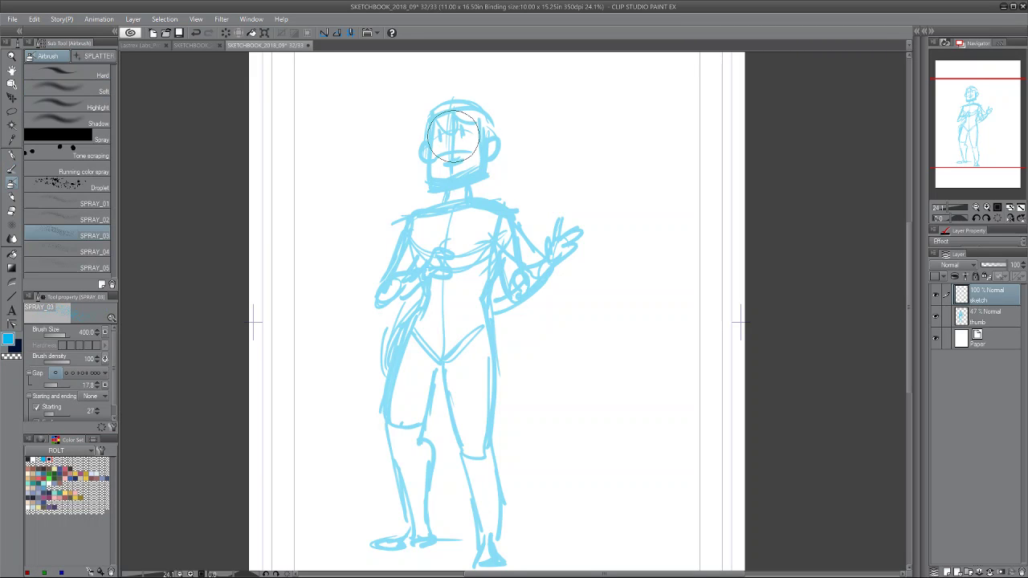
key("b")
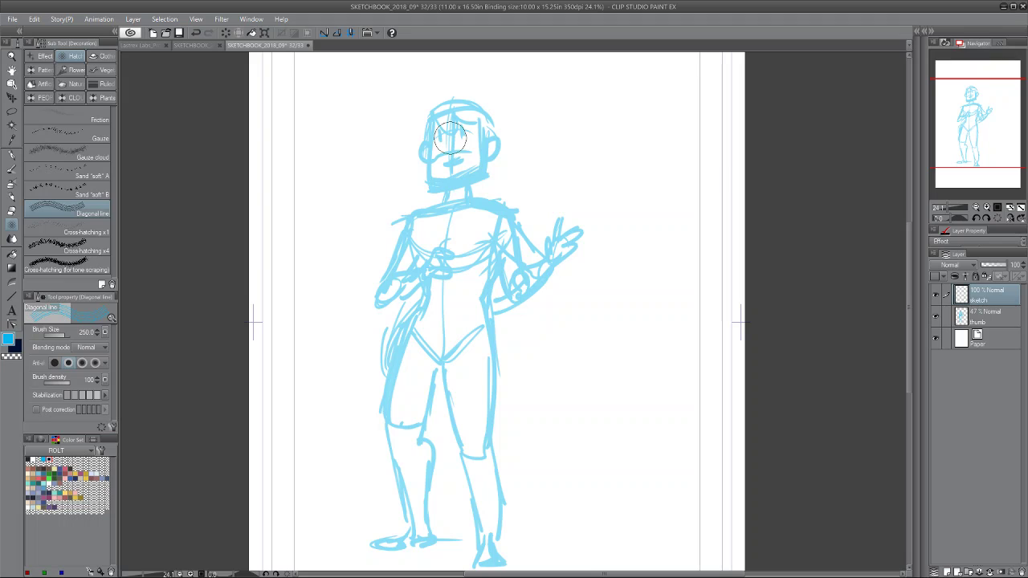
key("b")
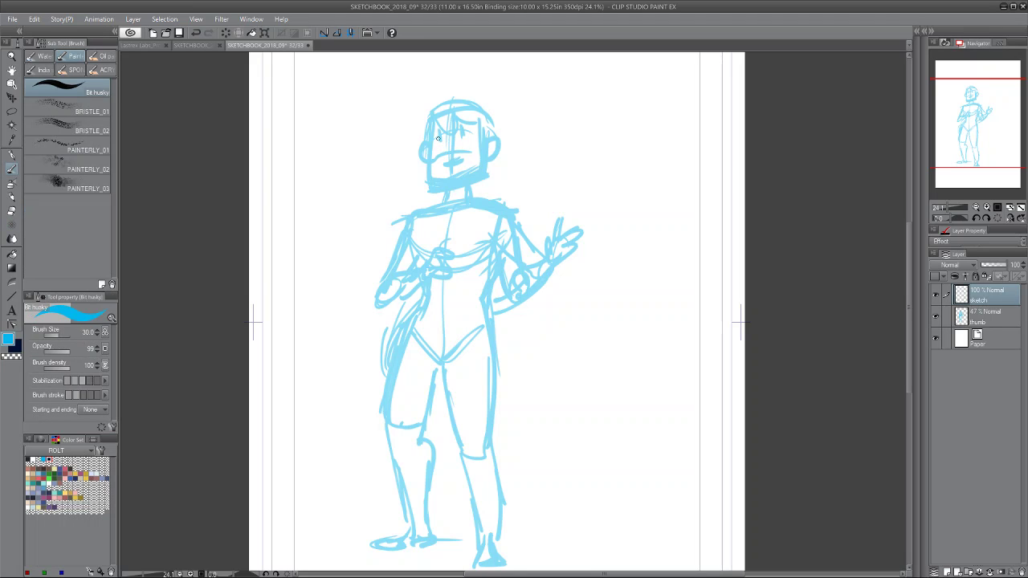
Reduce the thumb layer's opacity to 24% and make the sketch layer active again.
left_click(1001, 320)
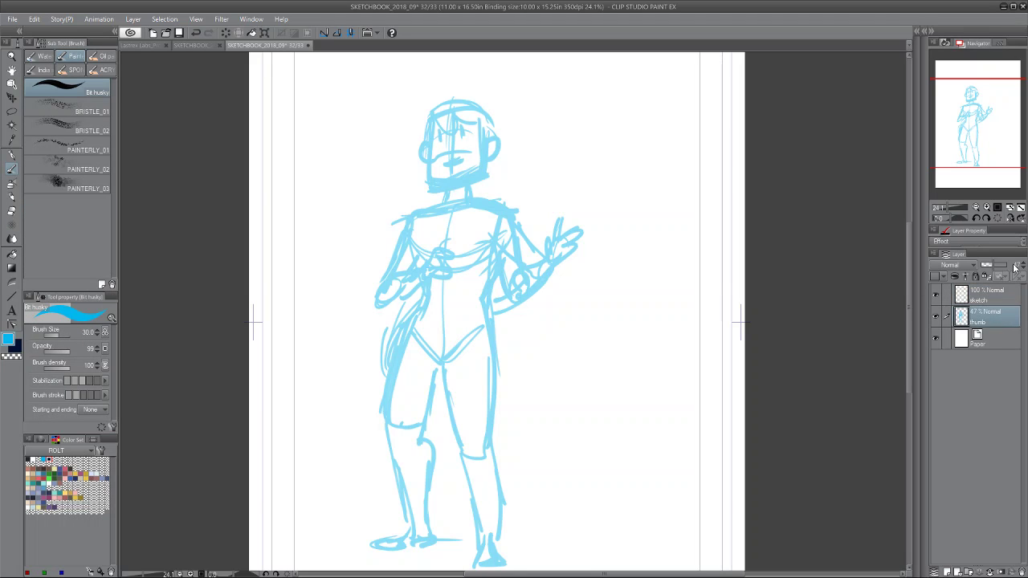
left_click_drag(991, 270, 988, 271)
left_click(987, 296)
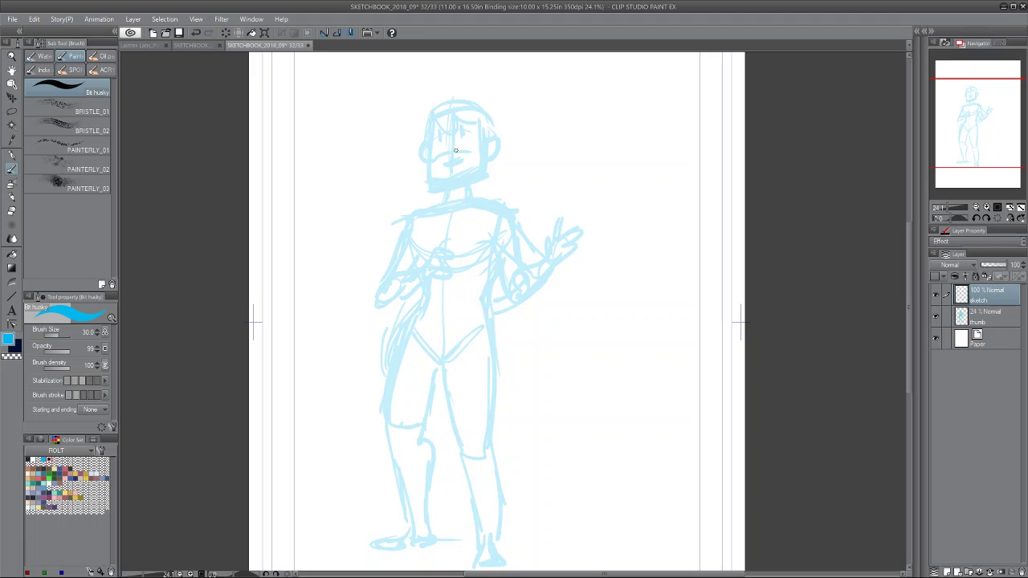
Sketch a cleaner face outline with vertical and eye guidelines, plus the neck, shoulders and one upper arm.
mouse_move(428, 123)
left_mouse_down()
mouse_move(430, 170)
mouse_move(457, 111)
mouse_move(480, 146)
mouse_move(484, 177)
mouse_move(456, 181)
left_mouse_up()
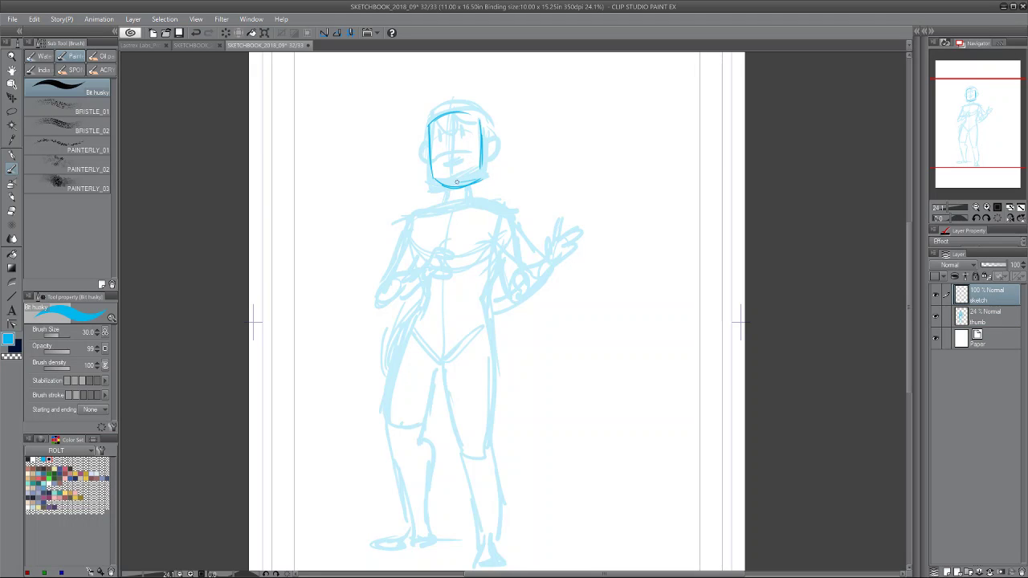
left_click_drag(453, 120, 457, 183)
left_click_drag(427, 154, 470, 143)
mouse_move(447, 187)
left_mouse_down()
mouse_move(444, 207)
mouse_move(469, 200)
mouse_move(407, 216)
left_mouse_up()
mouse_move(466, 204)
left_mouse_down()
mouse_move(509, 215)
mouse_move(536, 258)
mouse_move(523, 272)
left_mouse_up()
left_click_drag(510, 230, 530, 279)
Sketch the torso sides, centre line, pelvis and both thighs down to the knees over the faded rough.
mouse_move(416, 233)
left_mouse_down()
mouse_move(429, 314)
mouse_move(402, 347)
mouse_move(388, 400)
left_mouse_up()
mouse_move(399, 358)
left_mouse_down()
mouse_move(384, 412)
mouse_move(421, 434)
left_mouse_up()
left_click_drag(441, 367, 419, 436)
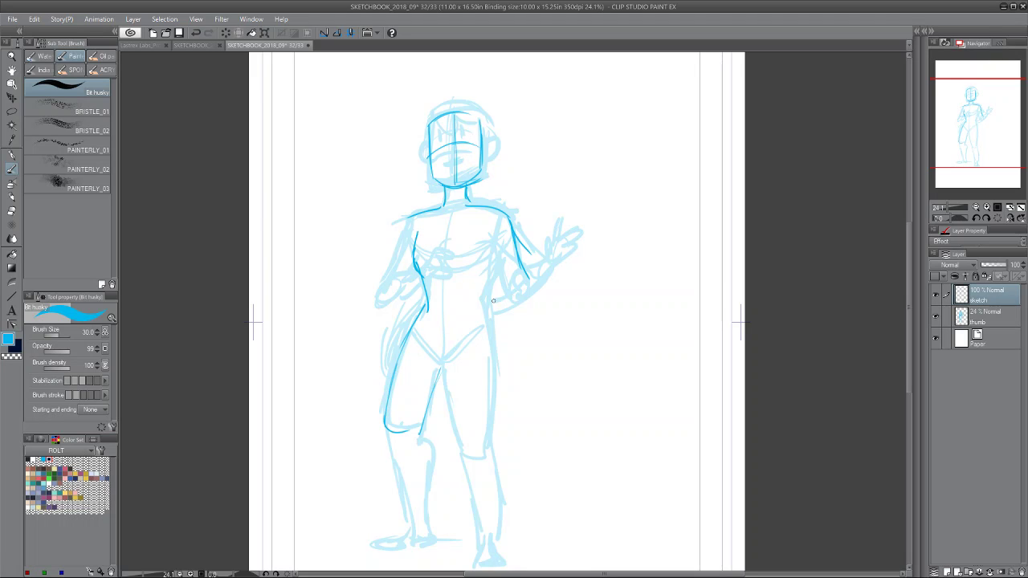
left_click_drag(497, 246, 488, 339)
mouse_move(417, 326)
left_mouse_down()
mouse_move(441, 364)
mouse_move(485, 329)
left_mouse_up()
mouse_move(452, 229)
left_mouse_down()
mouse_move(447, 366)
mouse_move(464, 446)
left_mouse_up()
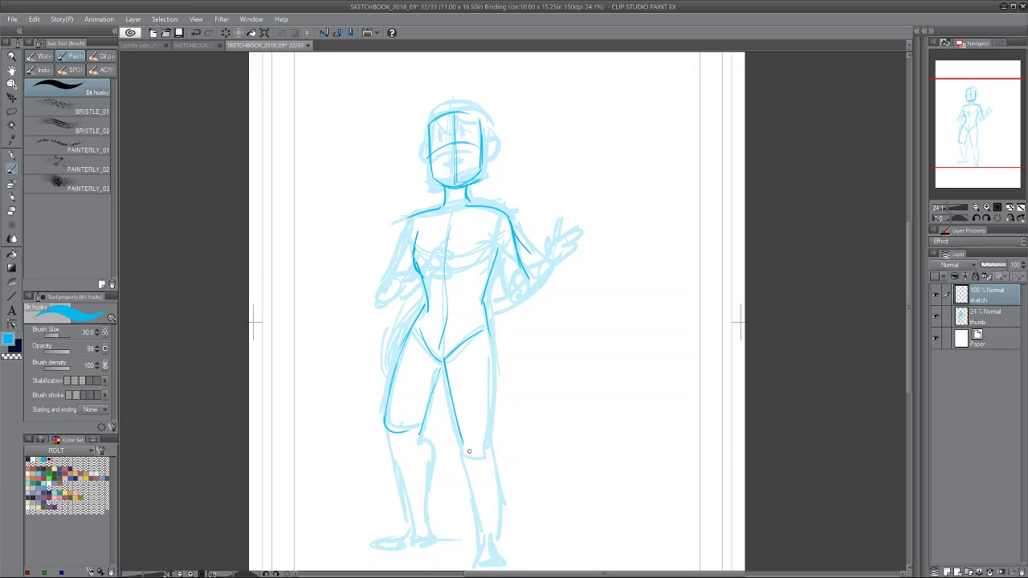
left_click_drag(492, 336, 486, 436)
mouse_move(485, 306)
left_mouse_down()
mouse_move(486, 456)
mouse_move(464, 455)
left_mouse_up()
left_click_drag(435, 374, 412, 439)
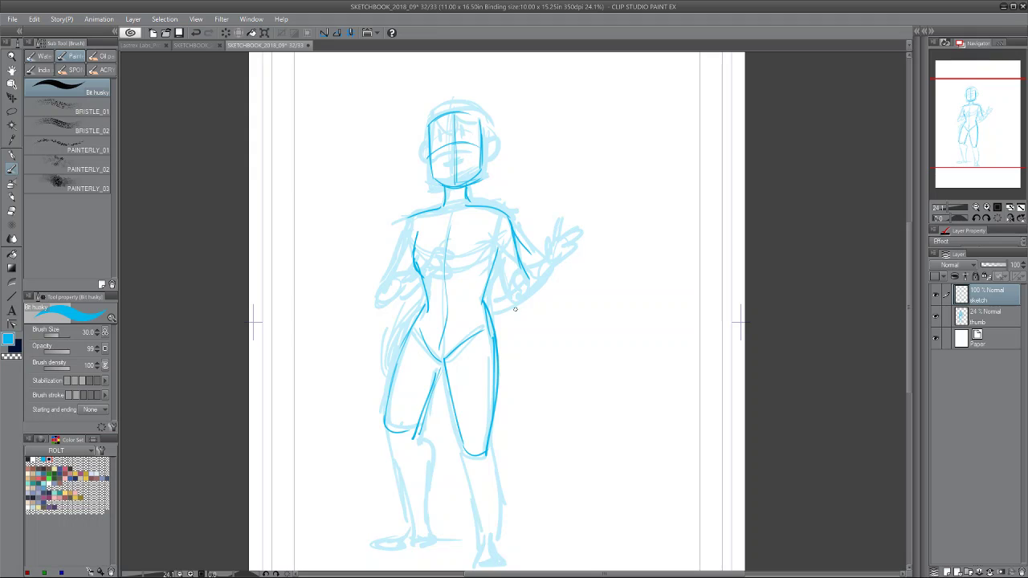
Sketch the raised arm with its open hand and the arm folded across the chest, and reinforce the collar and waist.
mouse_move(496, 259)
left_mouse_down()
mouse_move(506, 289)
mouse_move(524, 288)
mouse_move(545, 263)
left_mouse_up()
mouse_move(517, 303)
left_mouse_down()
mouse_move(550, 267)
mouse_move(565, 229)
mouse_move(579, 232)
mouse_move(560, 265)
left_mouse_up()
mouse_move(466, 202)
left_mouse_down()
mouse_move(503, 216)
mouse_move(517, 257)
left_mouse_up()
mouse_move(444, 191)
left_mouse_down()
mouse_move(454, 226)
mouse_move(485, 216)
mouse_move(394, 258)
mouse_move(380, 292)
mouse_move(423, 277)
left_mouse_up()
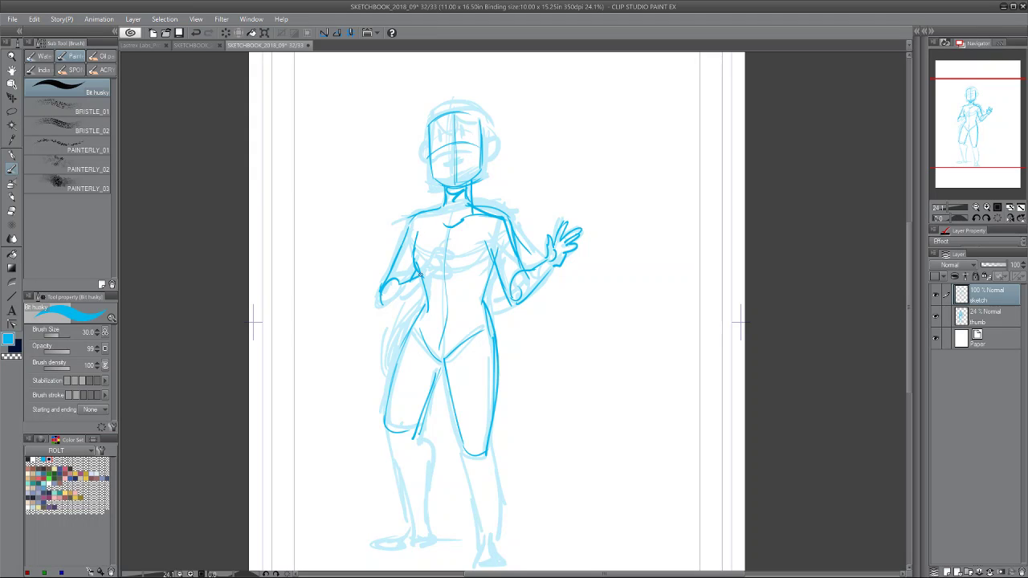
mouse_move(384, 305)
left_mouse_down()
mouse_move(458, 268)
mouse_move(448, 254)
mouse_move(446, 268)
mouse_move(389, 284)
left_mouse_up()
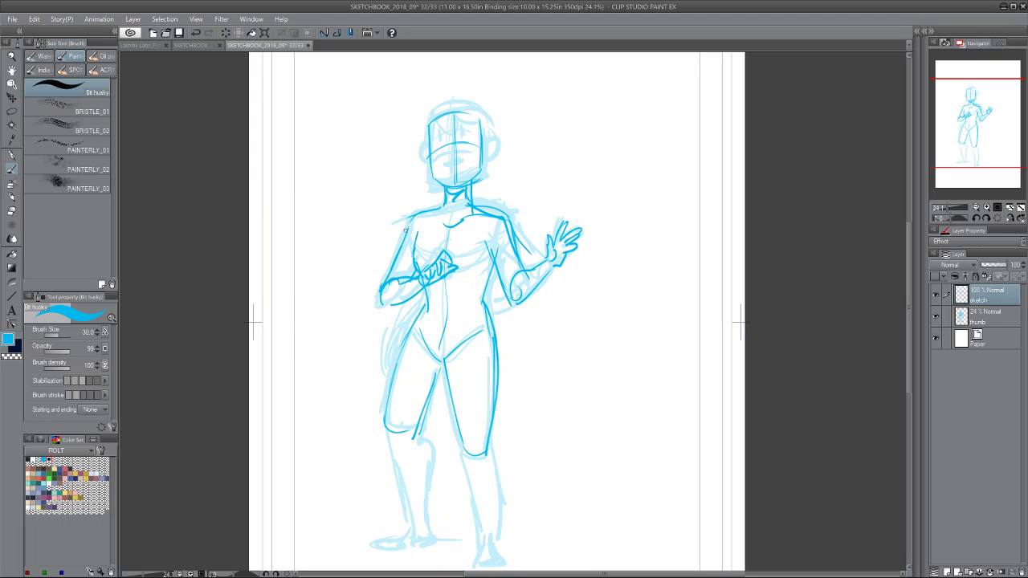
left_click_drag(408, 223, 391, 278)
left_click_drag(492, 273, 480, 294)
left_click_drag(421, 284, 404, 333)
Strengthen the face outline and sketch the eyes, nose, mouth, ears and first fringe strands.
mouse_move(432, 129)
left_mouse_down()
mouse_move(479, 125)
mouse_move(434, 185)
left_mouse_up()
left_click_drag(479, 128, 475, 182)
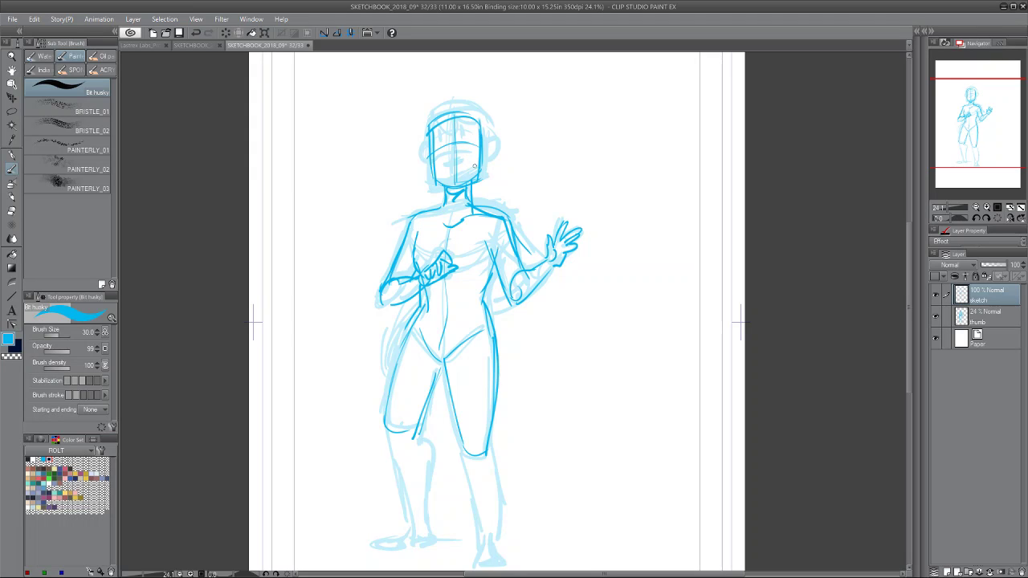
mouse_move(464, 132)
left_mouse_down()
mouse_move(471, 150)
mouse_move(464, 133)
mouse_move(439, 151)
mouse_move(444, 135)
mouse_move(438, 185)
mouse_move(468, 193)
left_mouse_up()
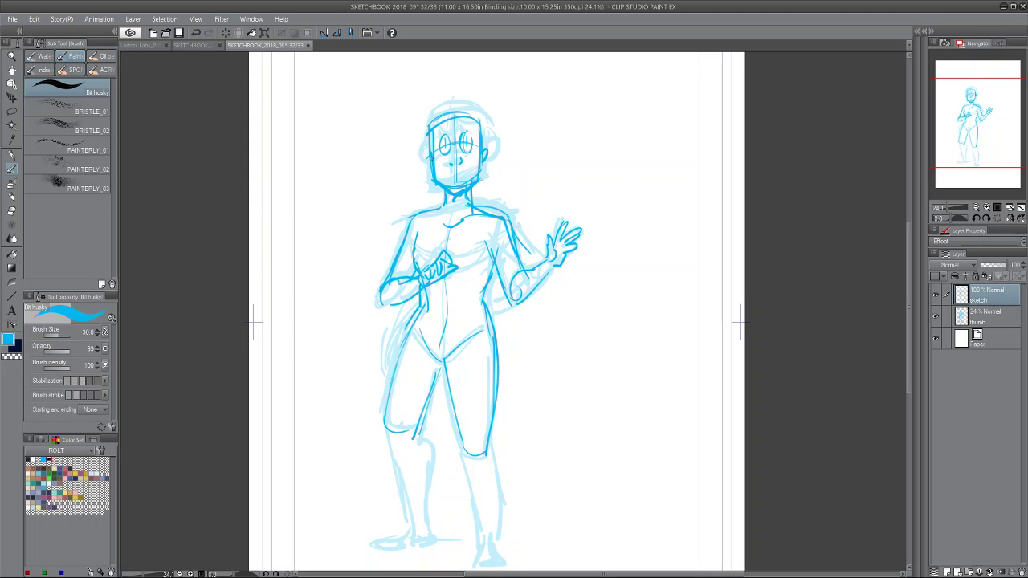
left_click_drag(433, 150, 426, 162)
mouse_move(457, 111)
left_mouse_down()
mouse_move(428, 138)
mouse_move(476, 142)
mouse_move(469, 153)
mouse_move(444, 141)
left_mouse_up()
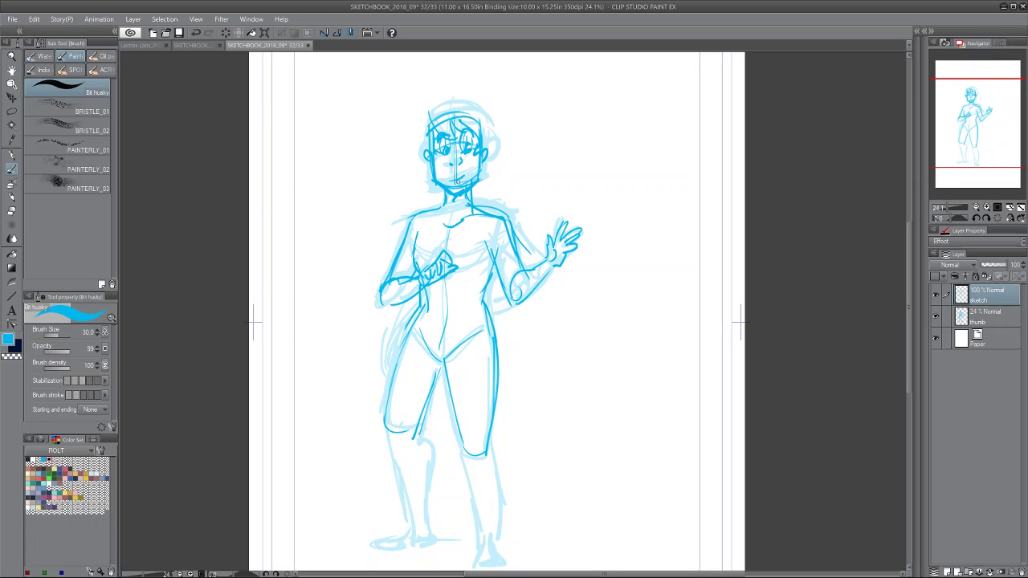
Clear the facial features, then redraw the face guidelines with new oval eyes, nose and mouth.
left_click_drag(429, 153, 453, 195)
mouse_move(442, 143)
left_mouse_down()
mouse_move(456, 157)
mouse_move(480, 152)
left_mouse_up()
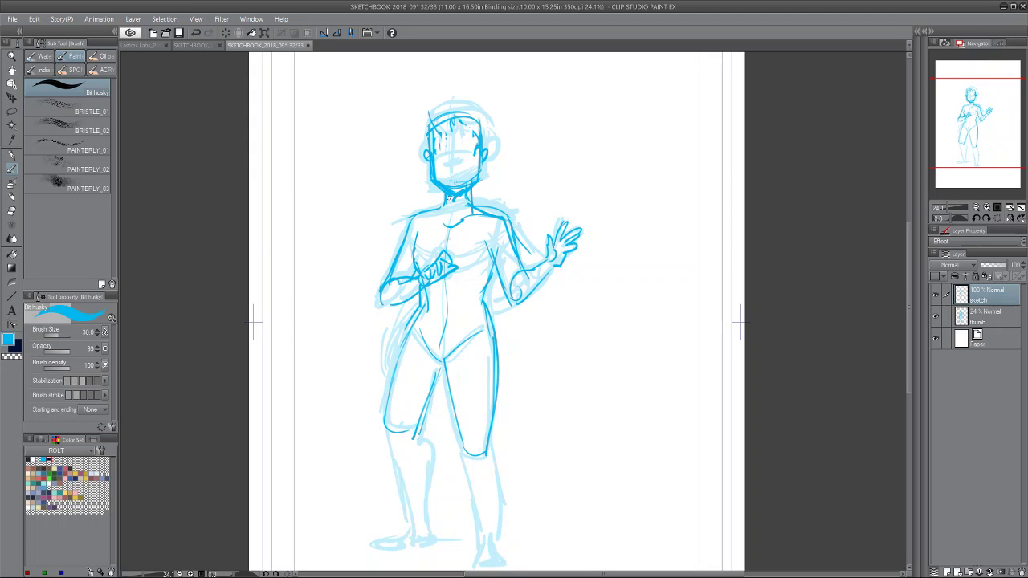
left_click_drag(448, 197, 427, 213)
left_click_drag(452, 121, 454, 185)
left_click_drag(436, 148, 474, 148)
mouse_move(442, 139)
left_mouse_down()
mouse_move(437, 148)
mouse_move(467, 146)
mouse_move(459, 136)
left_mouse_up()
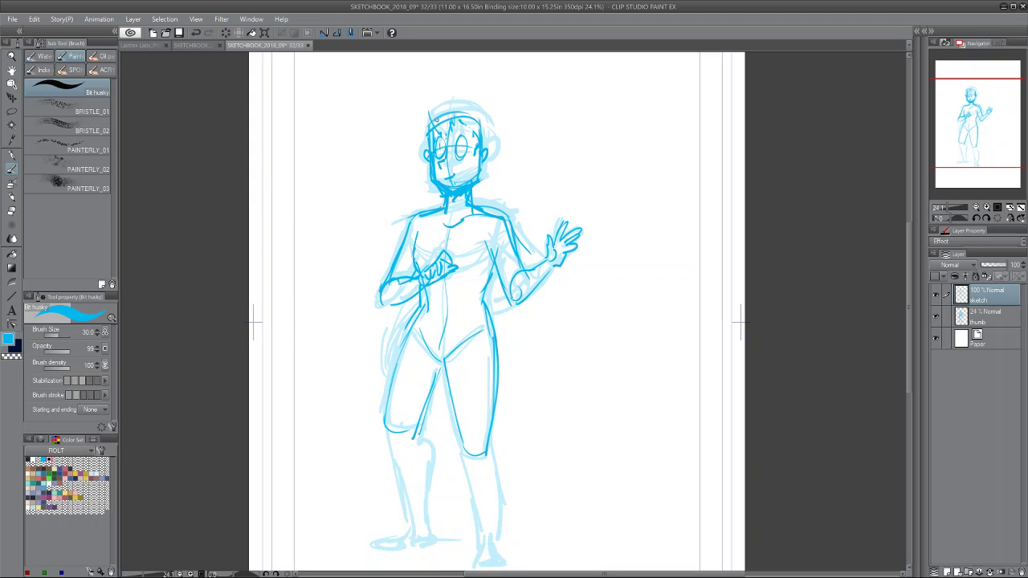
Sketch the fringe and wavy shoulder-length hair flicking outward around the head.
mouse_move(436, 131)
left_mouse_down()
mouse_move(472, 137)
mouse_move(472, 151)
left_mouse_up()
mouse_move(485, 104)
left_mouse_down()
mouse_move(489, 126)
mouse_move(421, 114)
mouse_move(408, 181)
mouse_move(419, 199)
left_mouse_up()
mouse_move(487, 134)
left_mouse_down()
mouse_move(516, 169)
mouse_move(476, 215)
left_mouse_up()
Switch to the dark navy colour and outline the face, jaw, ear and swept fringe.
key("x")
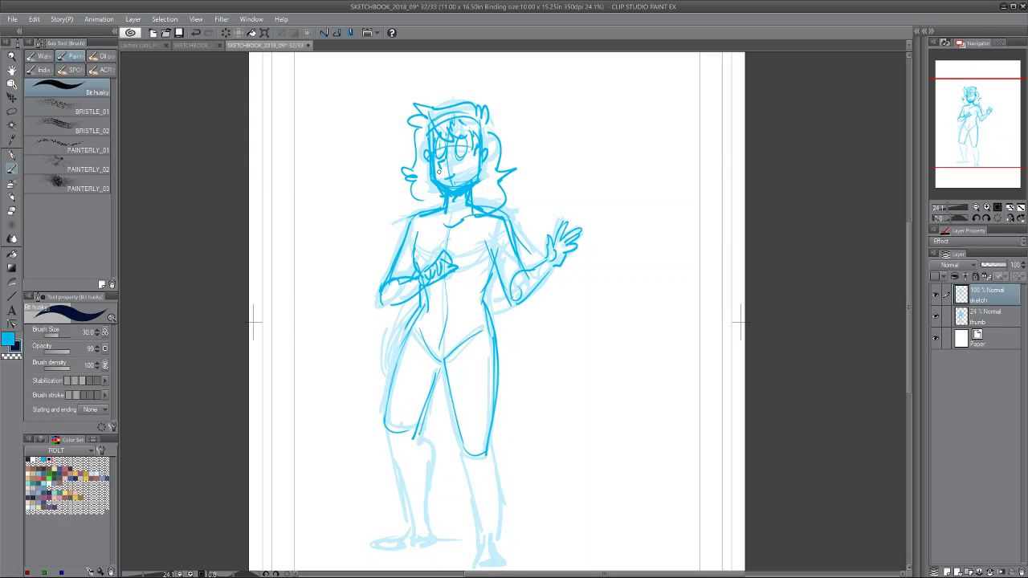
mouse_move(435, 130)
left_mouse_down()
mouse_move(431, 177)
mouse_move(445, 196)
mouse_move(478, 184)
left_mouse_up()
left_click_drag(482, 150, 483, 165)
left_click_drag(434, 122, 455, 140)
left_click_drag(447, 127, 481, 163)
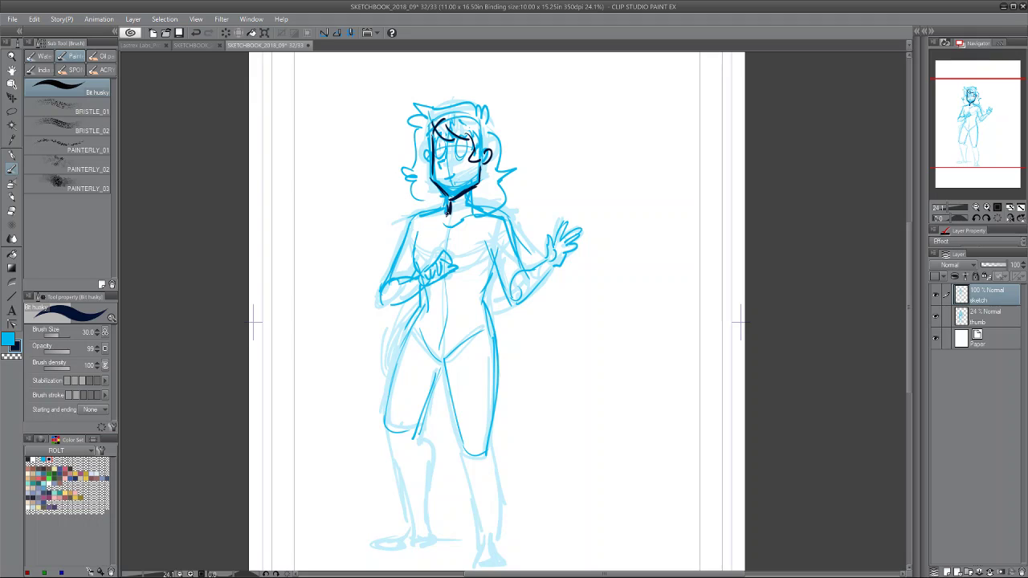
Outline the neck, shoulders, upper arms and smile in dark navy, plus the wavy hair beside the outlined ear.
mouse_move(448, 211)
left_mouse_down()
mouse_move(410, 220)
mouse_move(389, 283)
left_mouse_up()
mouse_move(481, 165)
left_mouse_down()
mouse_move(471, 204)
mouse_move(442, 197)
mouse_move(478, 187)
mouse_move(459, 176)
mouse_move(474, 211)
mouse_move(511, 235)
left_mouse_up()
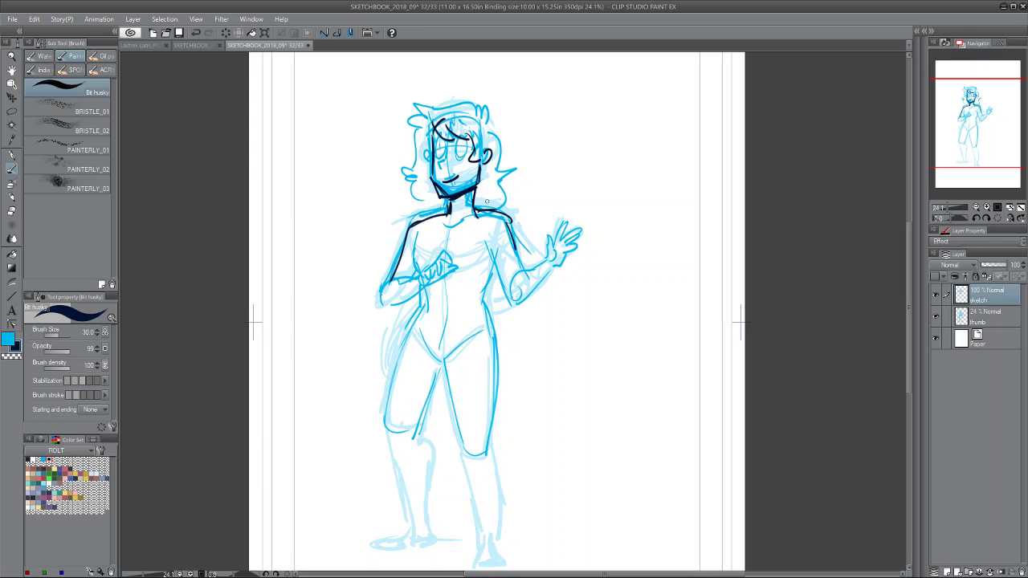
mouse_move(479, 193)
left_mouse_down()
mouse_move(471, 227)
mouse_move(480, 233)
left_mouse_up()
left_click_drag(480, 222, 494, 195)
left_click_drag(485, 129, 503, 186)
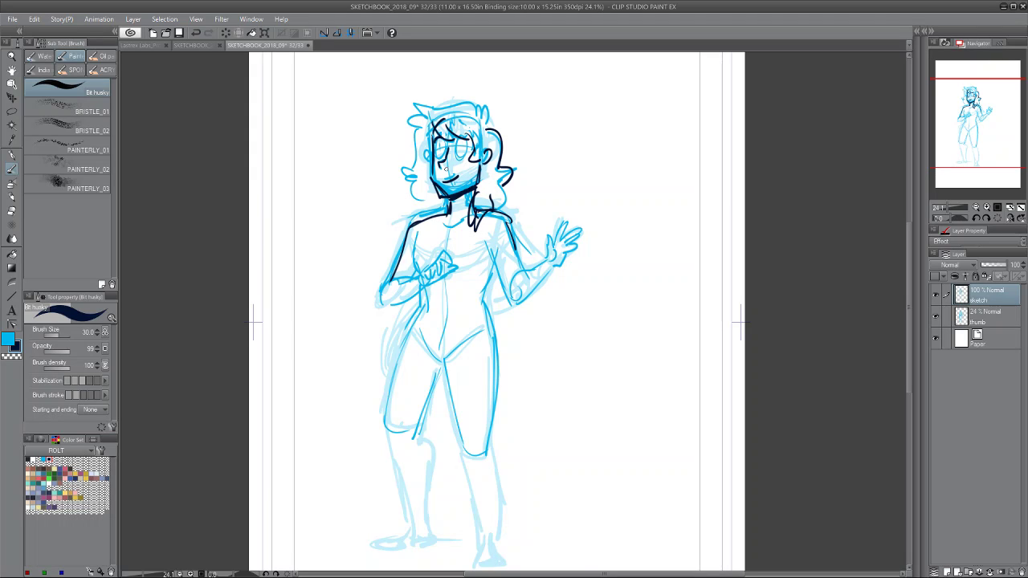
Draw the eyes and nose in dark navy and outline the forearm and hand held at the chest.
mouse_move(438, 143)
left_mouse_down()
mouse_move(442, 158)
mouse_move(466, 160)
left_mouse_up()
mouse_move(418, 273)
left_mouse_down()
mouse_move(442, 250)
mouse_move(454, 265)
mouse_move(424, 285)
left_mouse_up()
mouse_move(426, 278)
left_mouse_down()
mouse_move(389, 289)
mouse_move(420, 290)
left_mouse_up()
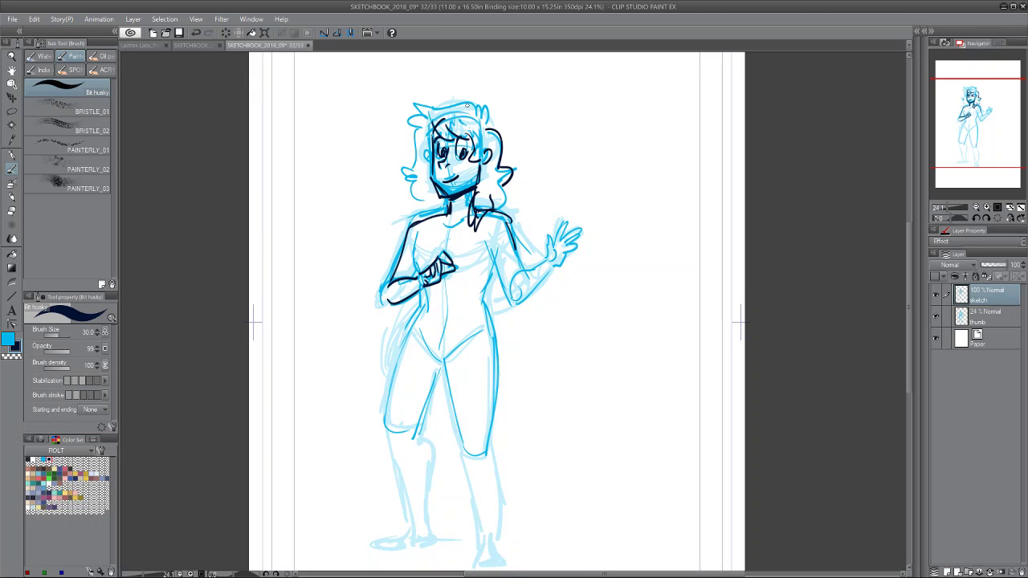
Outline the outer hair, the V-neck top with ruffled short sleeves and the waistband in dark navy.
mouse_move(481, 124)
left_mouse_down()
mouse_move(414, 104)
mouse_move(404, 135)
mouse_move(411, 185)
mouse_move(430, 210)
mouse_move(490, 107)
mouse_move(502, 120)
left_mouse_up()
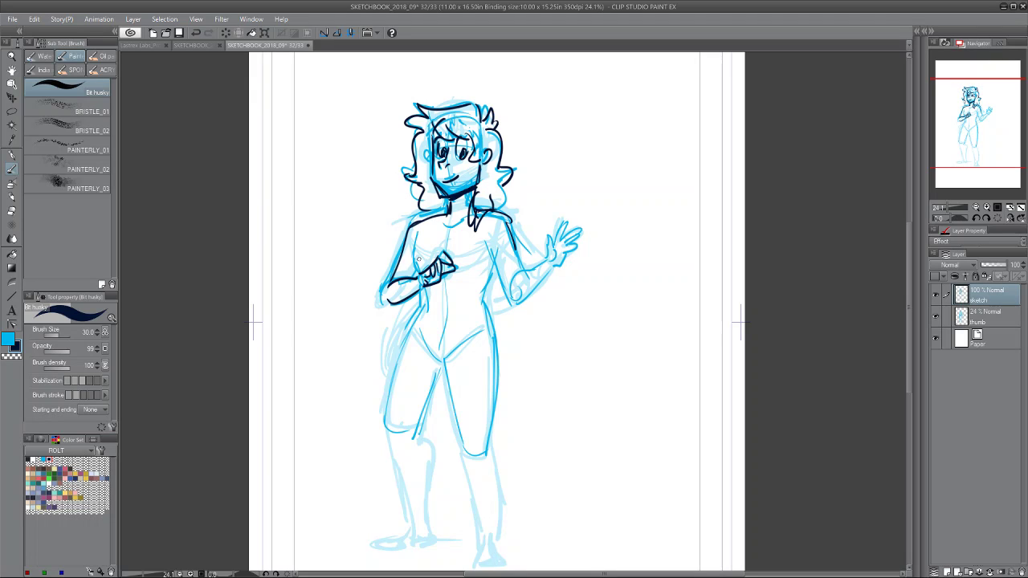
left_click_drag(419, 238, 420, 310)
mouse_move(442, 229)
left_mouse_down()
mouse_move(417, 245)
mouse_move(475, 225)
mouse_move(417, 249)
left_mouse_up()
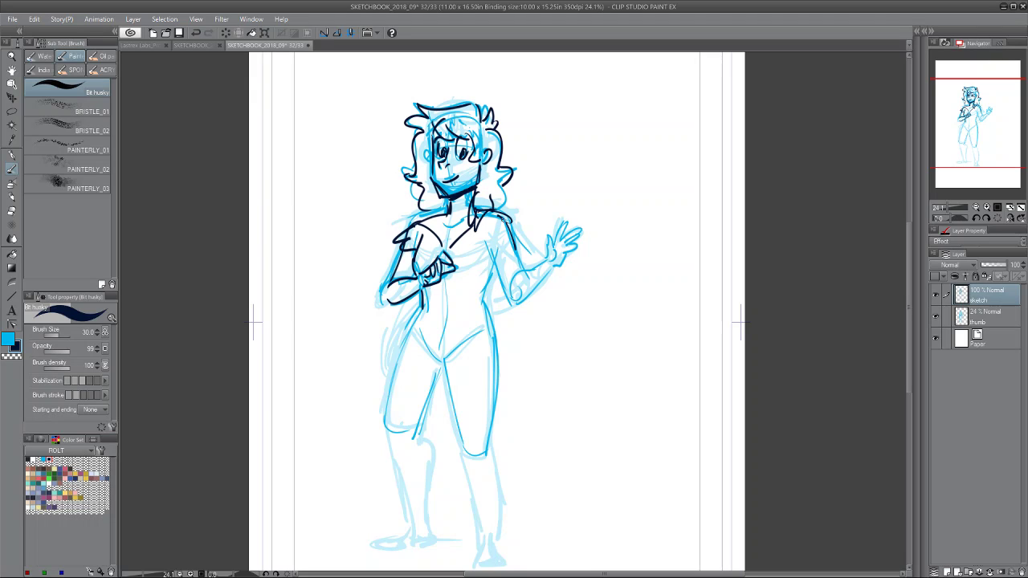
left_click_drag(500, 219, 483, 273)
mouse_move(423, 306)
left_mouse_down()
mouse_move(478, 303)
mouse_move(451, 316)
mouse_move(482, 313)
left_mouse_up()
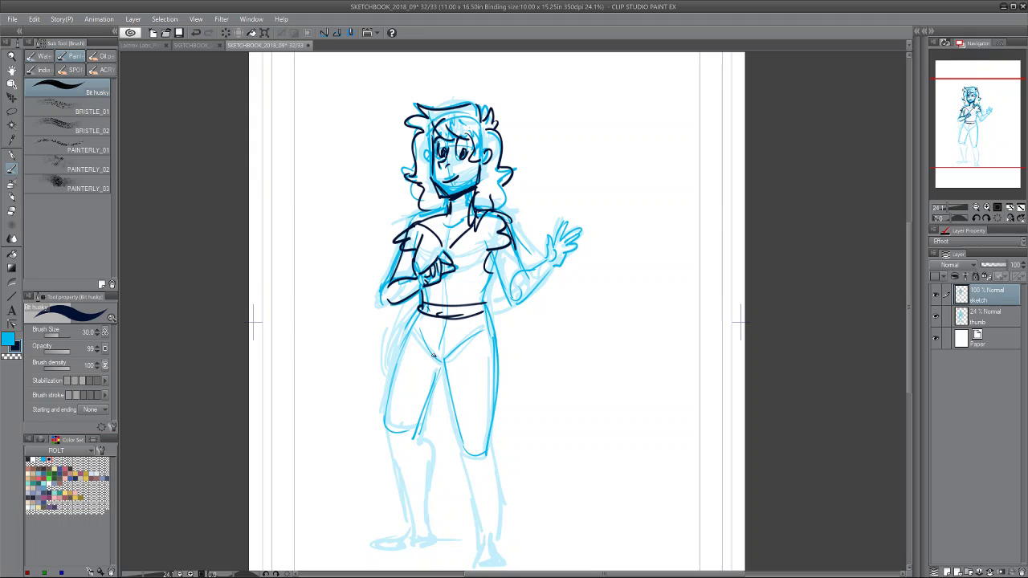
Outline the baggy trousers in dark navy, with crotch creases, a knee fold and frilled cuffs below the knees.
left_click_drag(434, 356, 473, 396)
mouse_move(444, 376)
left_mouse_down()
mouse_move(463, 403)
mouse_move(452, 448)
left_mouse_up()
left_click_drag(494, 310, 503, 356)
left_click_drag(498, 300, 494, 411)
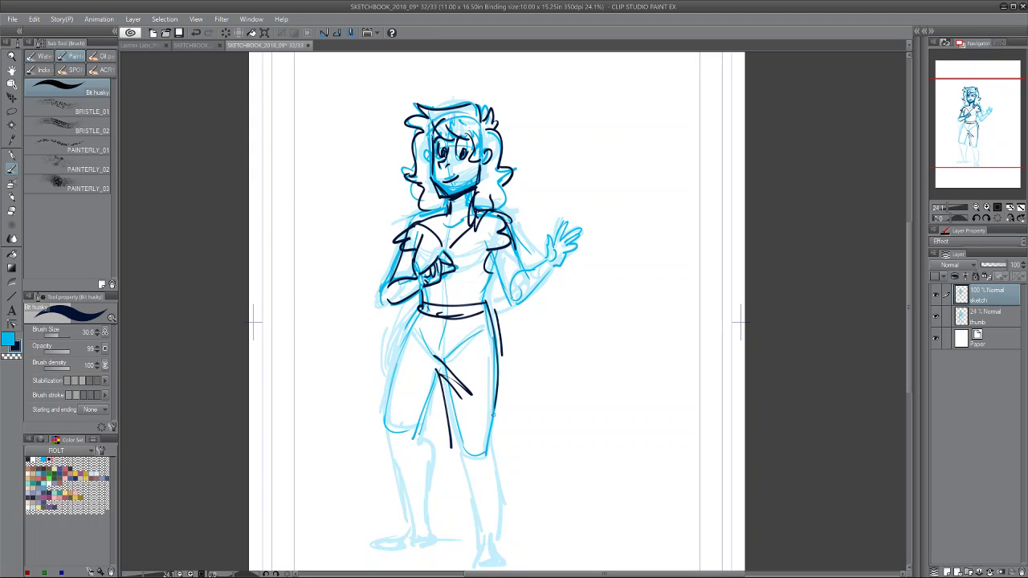
mouse_move(500, 332)
left_mouse_down()
mouse_move(508, 459)
mouse_move(466, 478)
left_mouse_up()
mouse_move(508, 456)
left_mouse_down()
mouse_move(469, 479)
mouse_move(497, 482)
left_mouse_up()
left_click_drag(497, 481, 507, 468)
left_click_drag(419, 310, 382, 416)
left_click_drag(443, 383, 426, 426)
mouse_move(427, 421)
left_mouse_down()
mouse_move(399, 426)
mouse_move(435, 454)
left_mouse_up()
mouse_move(383, 416)
left_mouse_down()
mouse_move(389, 457)
mouse_move(420, 465)
mouse_move(412, 475)
mouse_move(437, 464)
left_mouse_up()
Outline the raised arm with its open hand and the adjoining side of the waist in dark navy.
mouse_move(507, 256)
left_mouse_down()
mouse_move(491, 297)
mouse_move(544, 263)
mouse_move(521, 302)
left_mouse_up()
mouse_move(550, 260)
left_mouse_down()
mouse_move(546, 234)
mouse_move(554, 246)
mouse_move(565, 220)
mouse_move(578, 227)
mouse_move(554, 264)
left_mouse_up()
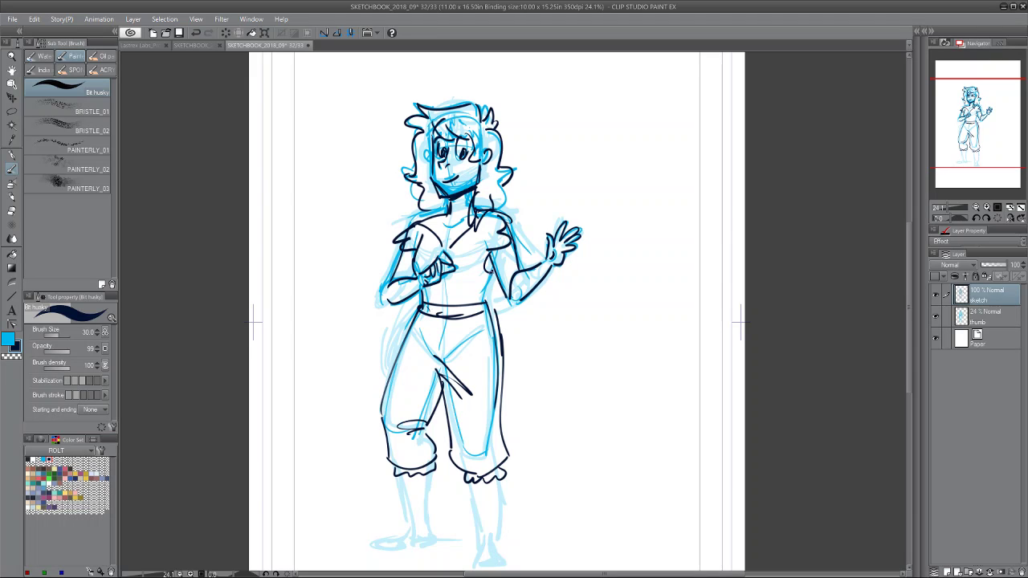
left_click_drag(491, 272, 482, 298)
left_click_drag(486, 305, 494, 330)
Outline the lower legs and bare feet in dark navy and add short ground lines behind them.
left_click_drag(889, 381, 886, 186)
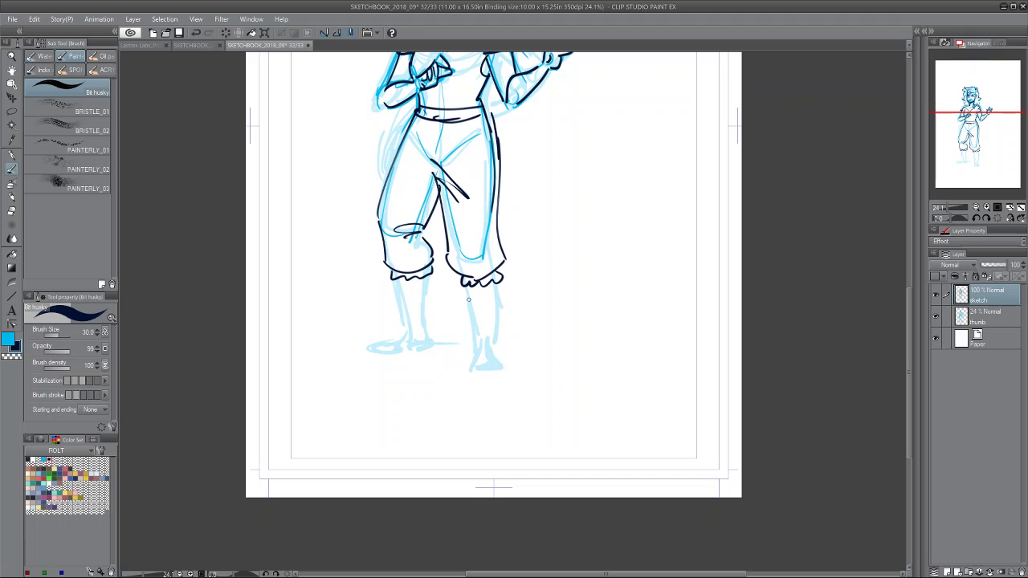
left_click_drag(469, 288, 474, 339)
mouse_move(497, 282)
left_mouse_down()
mouse_move(487, 350)
mouse_move(473, 349)
mouse_move(469, 368)
mouse_move(485, 350)
mouse_move(494, 367)
mouse_move(474, 372)
mouse_move(487, 373)
left_mouse_up()
left_click_drag(395, 278, 405, 331)
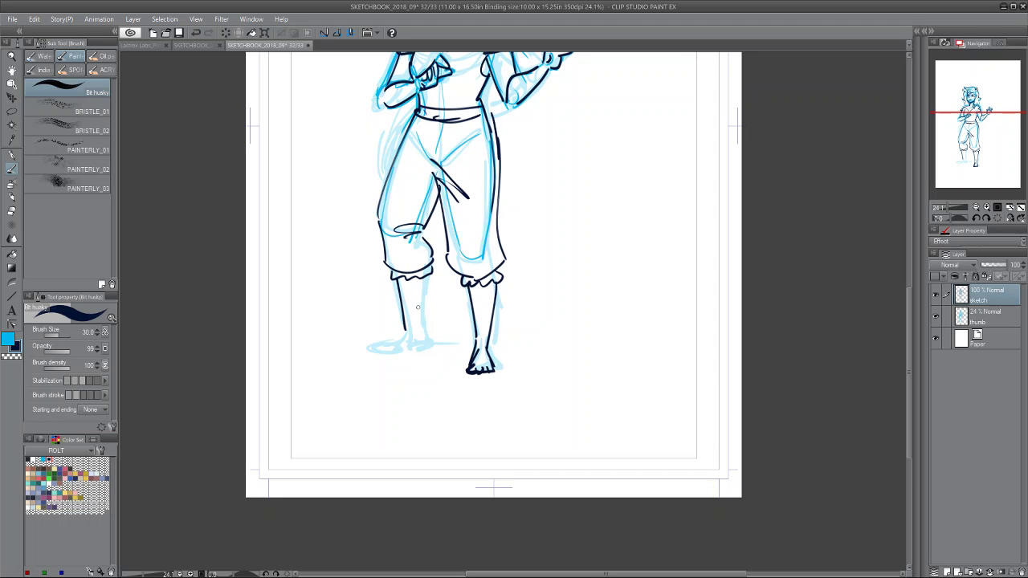
mouse_move(428, 274)
left_mouse_down()
mouse_move(425, 340)
mouse_move(380, 345)
mouse_move(400, 354)
mouse_move(424, 342)
mouse_move(378, 350)
mouse_move(467, 337)
left_mouse_up()
left_click_drag(351, 338, 390, 332)
Sketch a small round furry creature with horns, short legs and a puffed tail beside the feet, plus nearby grass marks.
mouse_move(500, 337)
left_mouse_down()
mouse_move(575, 375)
mouse_move(590, 341)
mouse_move(546, 340)
mouse_move(569, 341)
mouse_move(563, 359)
mouse_move(584, 334)
left_mouse_up()
mouse_move(554, 326)
left_mouse_down()
mouse_move(572, 315)
mouse_move(558, 326)
left_mouse_up()
mouse_move(552, 330)
left_mouse_down()
mouse_move(525, 341)
mouse_move(525, 355)
left_mouse_up()
mouse_move(523, 352)
left_mouse_down()
mouse_move(540, 377)
mouse_move(532, 380)
mouse_move(559, 382)
left_mouse_up()
mouse_move(554, 384)
left_mouse_down()
mouse_move(608, 343)
mouse_move(616, 315)
mouse_move(597, 306)
mouse_move(613, 294)
mouse_move(631, 312)
mouse_move(613, 320)
mouse_move(609, 352)
left_mouse_up()
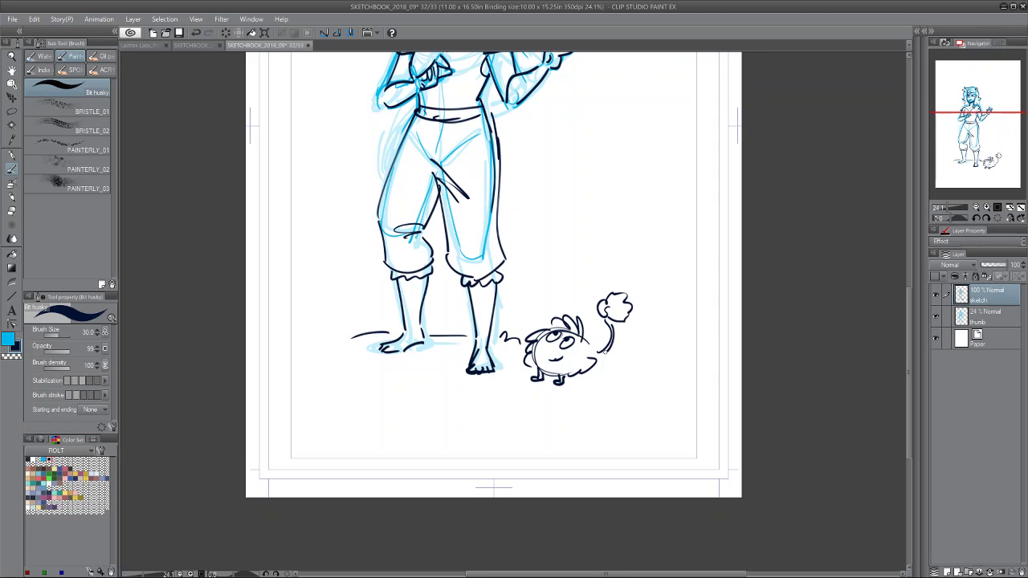
mouse_move(572, 384)
left_mouse_down()
mouse_move(579, 375)
mouse_move(567, 355)
mouse_move(585, 357)
mouse_move(593, 326)
mouse_move(593, 336)
mouse_move(540, 320)
left_mouse_up()
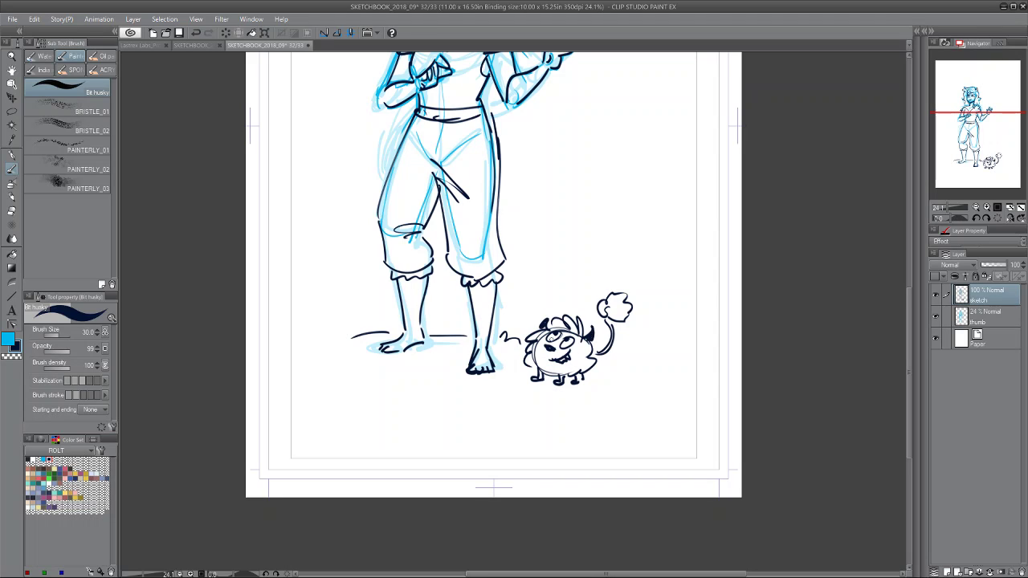
left_click_drag(389, 373, 378, 367)
left_click_drag(373, 364, 361, 366)
Give the creature a wide open mouth and letter BARK in an oval speech bubble above it.
left_click_drag(964, 144, 963, 115)
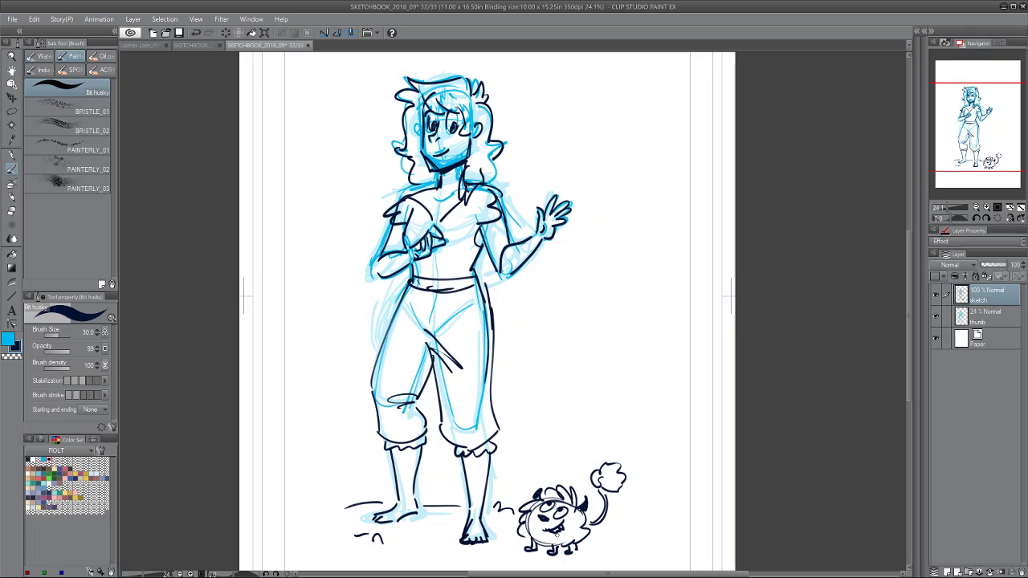
left_click_drag(547, 524, 567, 525)
mouse_move(522, 452)
left_mouse_down()
mouse_move(521, 466)
mouse_move(549, 455)
left_mouse_up()
left_click_drag(560, 438, 550, 473)
mouse_move(547, 467)
left_mouse_down()
mouse_move(514, 464)
mouse_move(555, 468)
left_mouse_up()
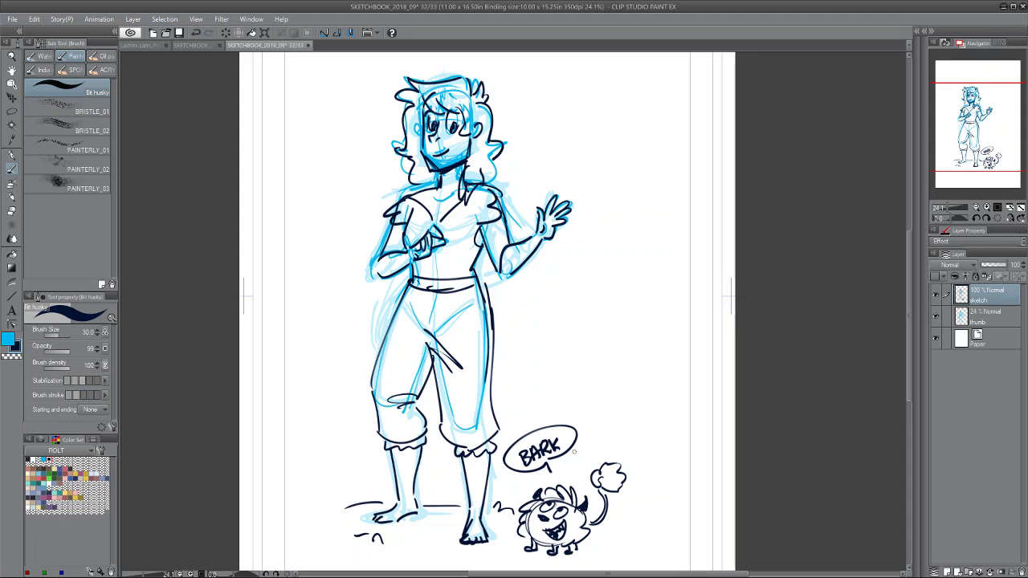
Create a layer folder named sketch above the drawing layers.
scroll(574, 452, "up", 1)
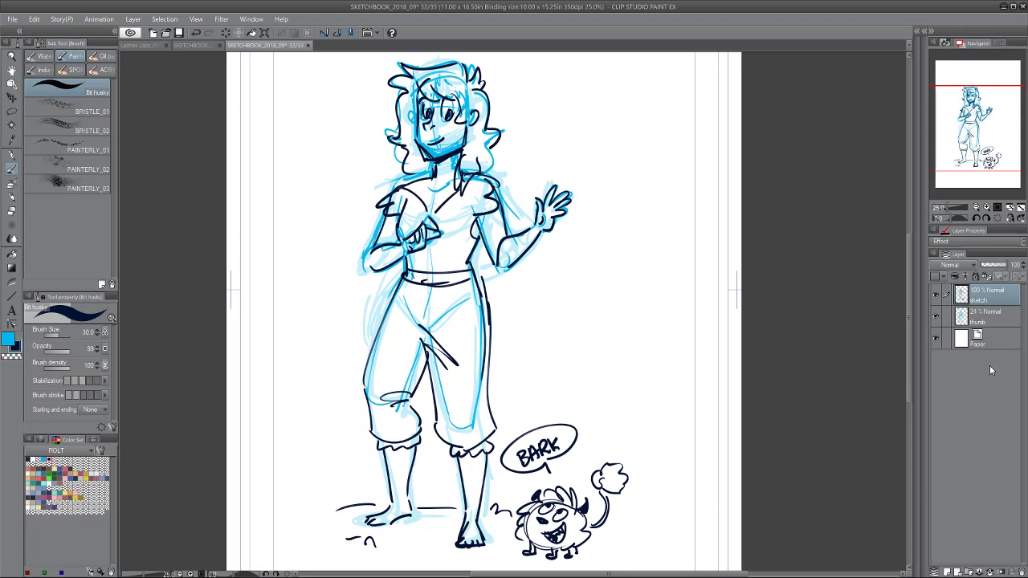
left_click(968, 572)
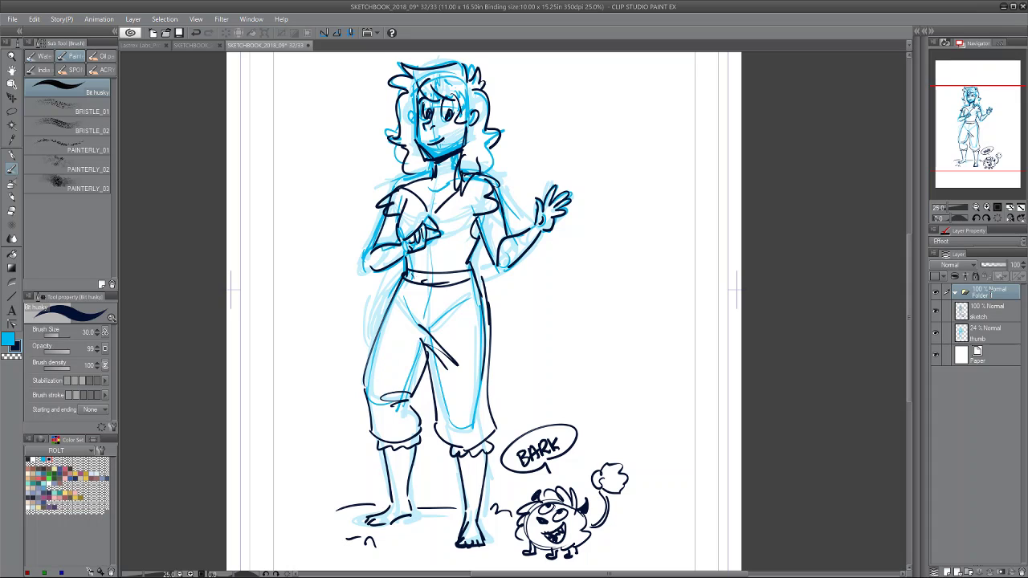
type("sketch")
key("Return")
Put the sketch and thumb layers into the sketch folder, collapse it and lower its opacity to 37%.
left_click(980, 313)
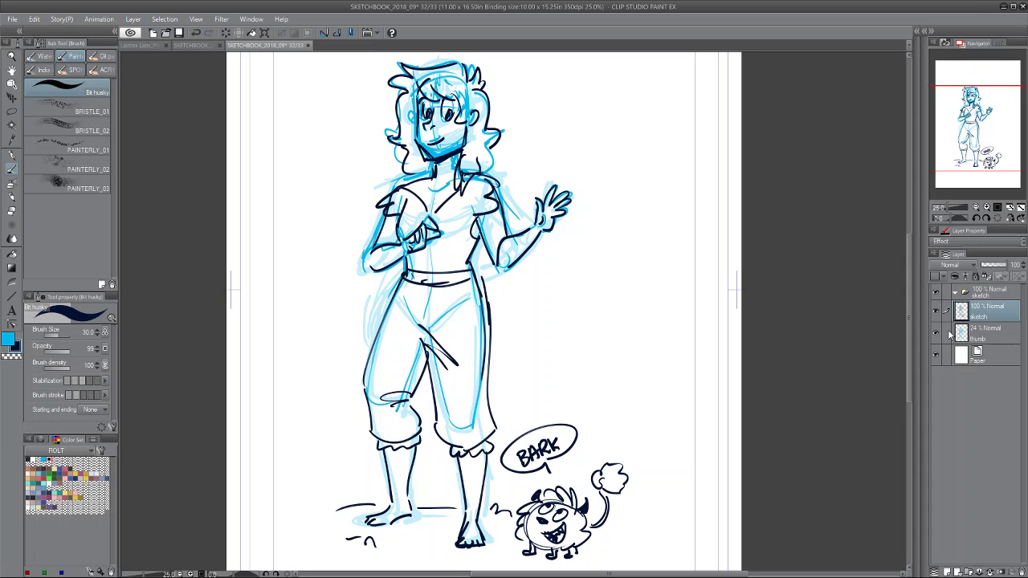
left_click(948, 333)
mouse_move(979, 311)
left_mouse_down()
mouse_move(1003, 268)
mouse_move(992, 269)
left_mouse_up()
left_click(955, 292)
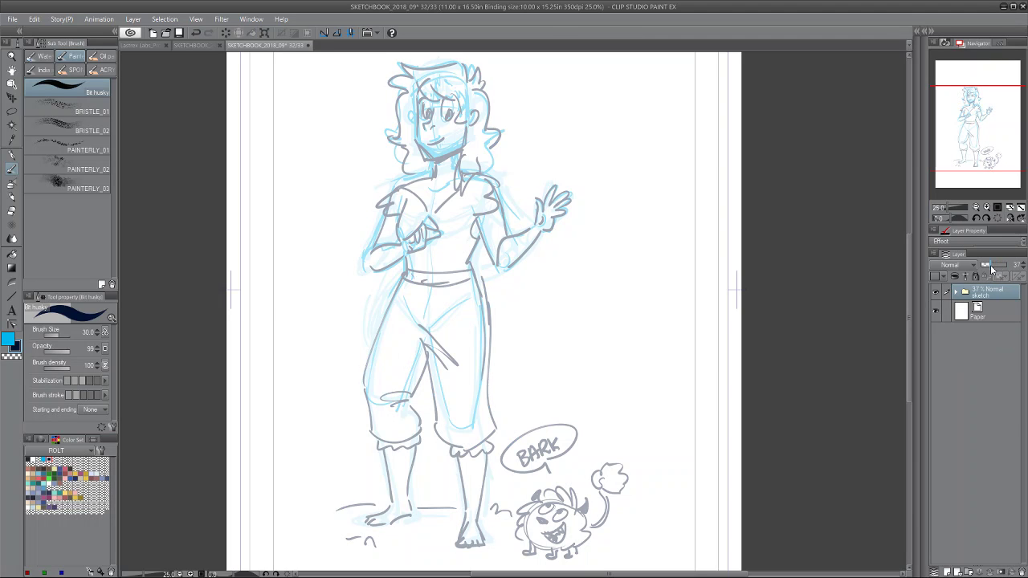
Add a new layer named line above the sketch folder.
key("ctrl+shift+n")
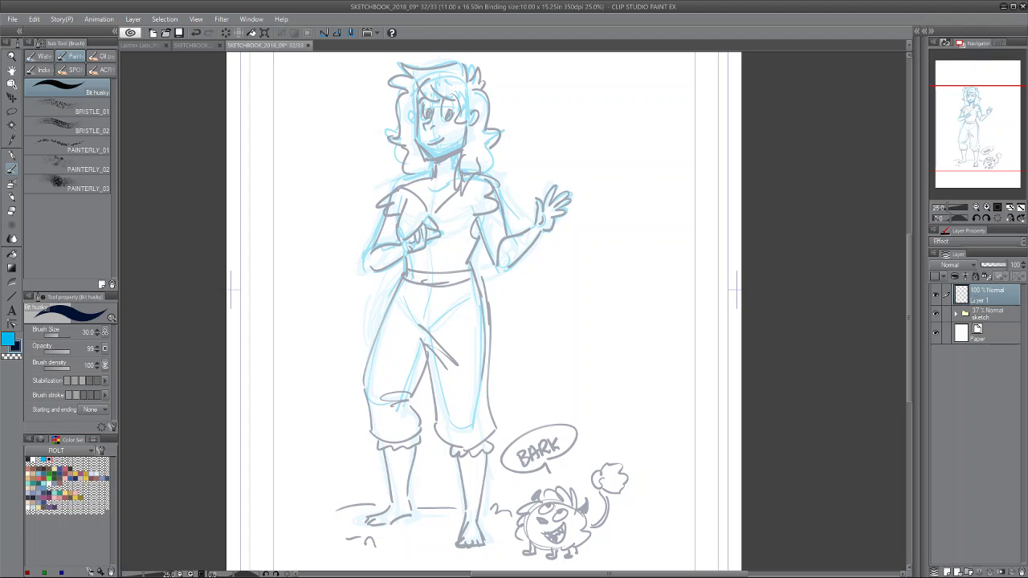
type("line")
key("Return")
Set up the INKING_02 pen at brush size 30 with black as the drawing colour.
key("p")
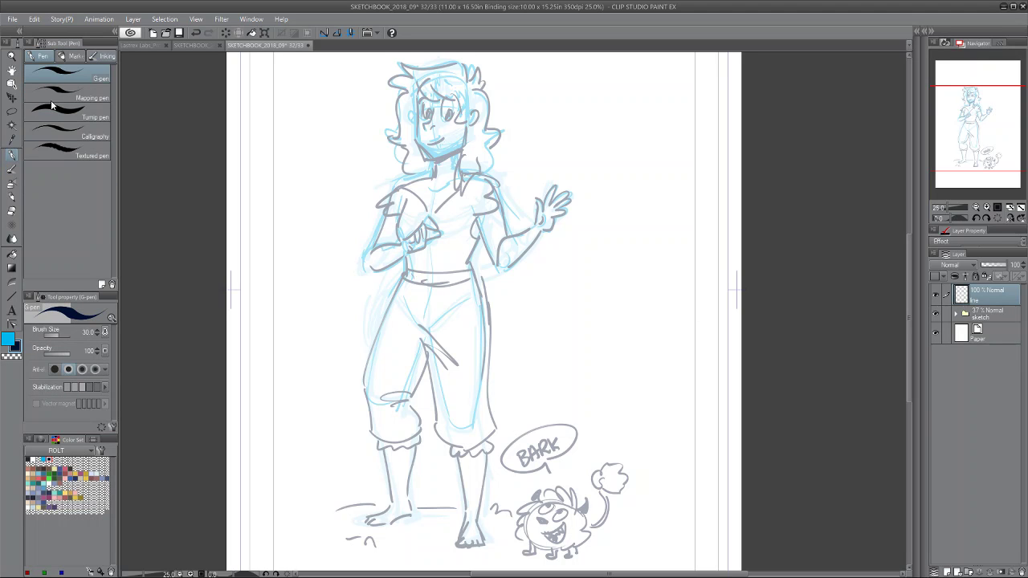
left_click(103, 56)
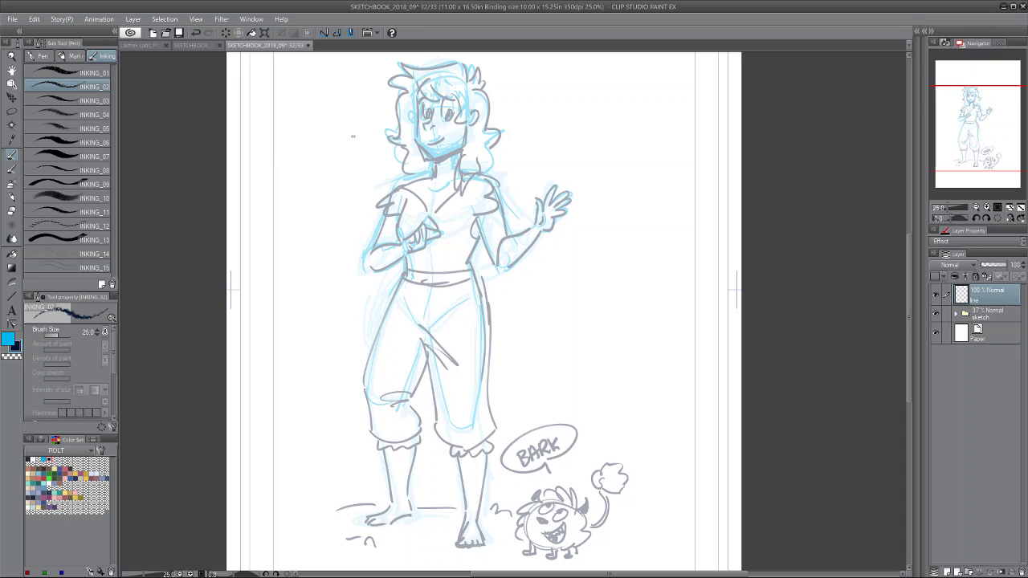
scroll(432, 157, "up", 1)
key("bracketright")
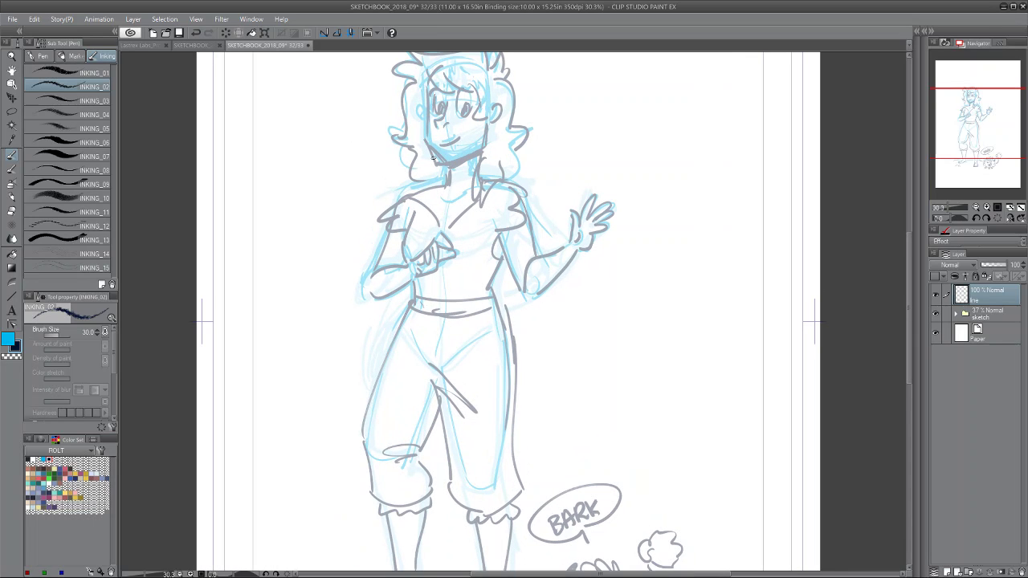
left_click(28, 459)
Lower the sketch folder's opacity to 18% and make the line layer active again.
left_click(987, 317)
left_click(987, 265)
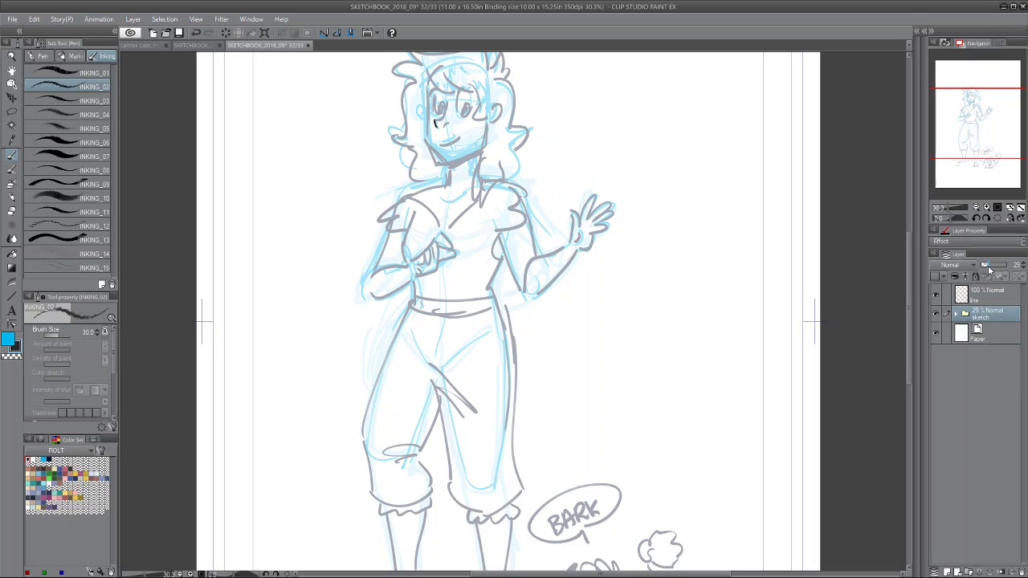
left_click(979, 294)
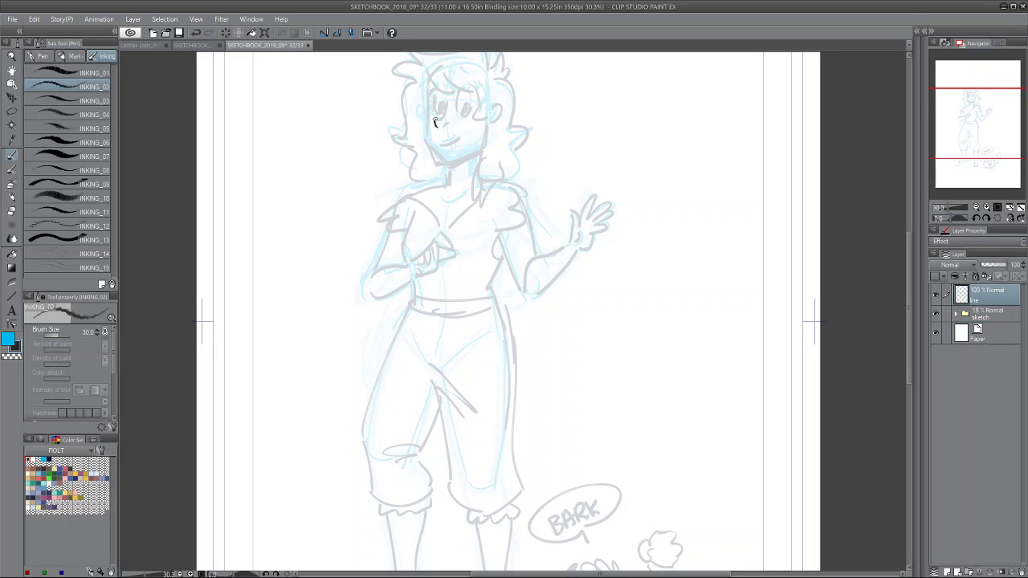
Ink the eyes, nose, smile, jaw, ear, fringe and neck in black on the line layer.
mouse_move(442, 117)
left_mouse_down()
mouse_move(441, 90)
mouse_move(456, 94)
mouse_move(459, 109)
mouse_move(474, 97)
mouse_move(462, 117)
mouse_move(442, 113)
mouse_move(461, 114)
mouse_move(458, 142)
left_mouse_up()
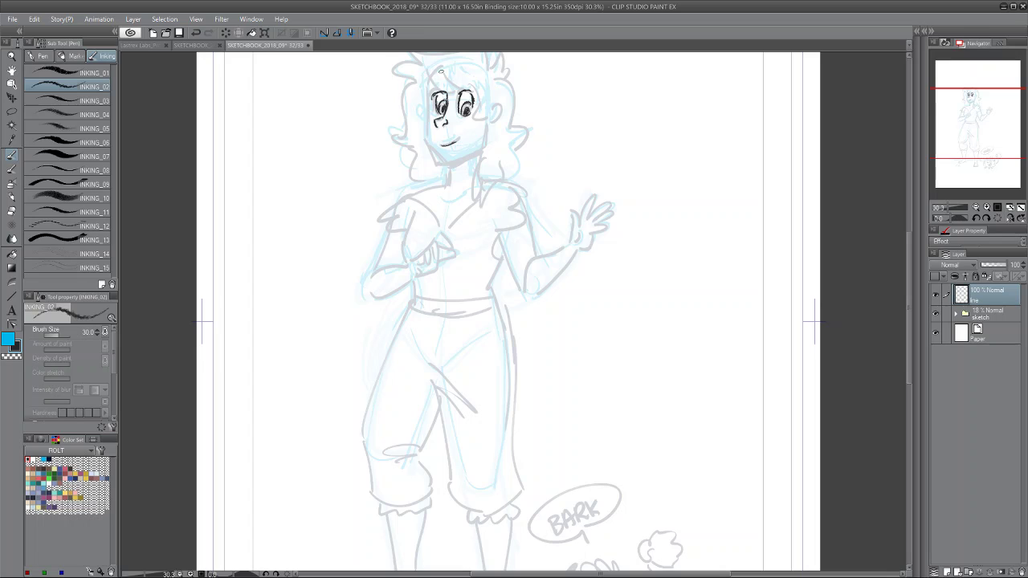
mouse_move(441, 71)
left_mouse_down()
mouse_move(429, 89)
mouse_move(437, 160)
left_mouse_up()
mouse_move(428, 143)
left_mouse_down()
mouse_move(440, 162)
mouse_move(466, 134)
mouse_move(473, 155)
left_mouse_up()
left_click_drag(486, 121, 469, 158)
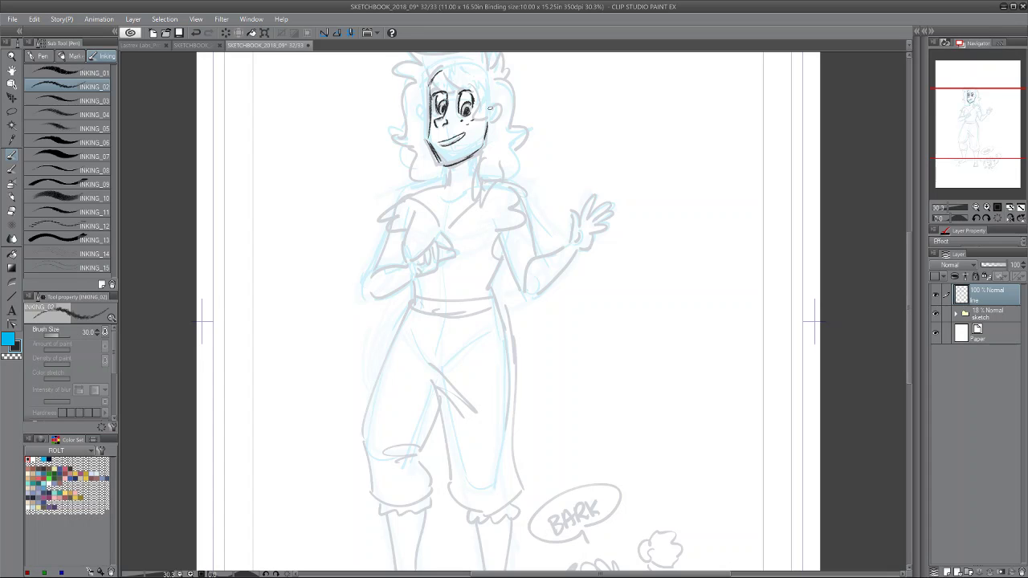
left_click_drag(488, 107, 487, 122)
mouse_move(432, 70)
left_mouse_down()
mouse_move(450, 90)
mouse_move(479, 92)
mouse_move(478, 122)
left_mouse_up()
mouse_move(450, 169)
left_mouse_down()
mouse_move(448, 191)
mouse_move(466, 203)
left_mouse_up()
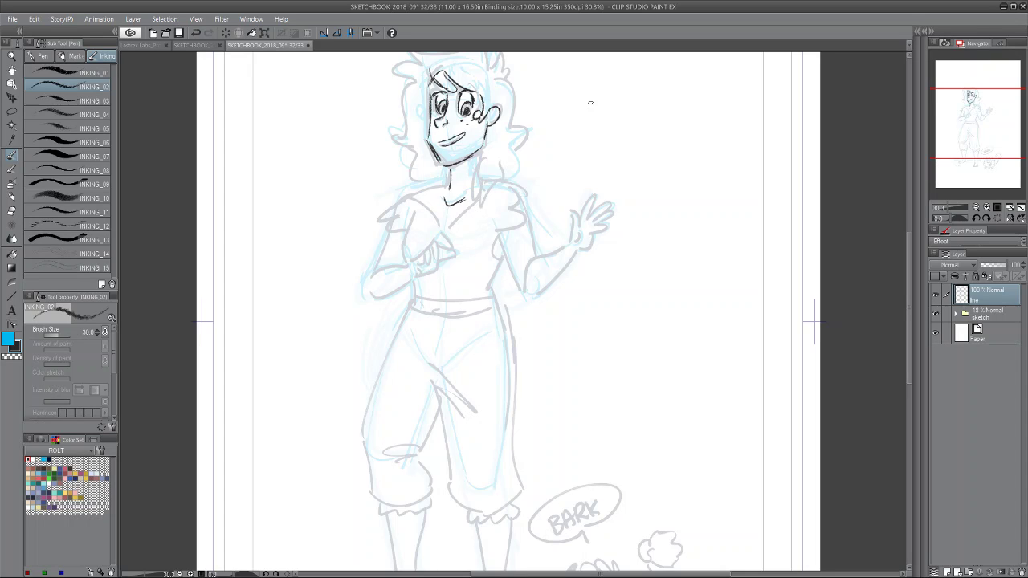
Ink the wavy flicked hair around the head and the locks beside the neck, raising the brush size to 40.
mouse_move(591, 103)
left_mouse_down()
mouse_move(575, 128)
mouse_move(582, 152)
left_mouse_up()
mouse_move(495, 129)
left_mouse_down()
mouse_move(503, 114)
mouse_move(492, 101)
left_mouse_up()
mouse_move(491, 102)
left_mouse_down()
mouse_move(484, 120)
mouse_move(481, 93)
mouse_move(399, 96)
mouse_move(416, 114)
mouse_move(382, 127)
mouse_move(385, 185)
mouse_move(410, 197)
mouse_move(414, 238)
left_mouse_up()
mouse_move(478, 205)
left_mouse_down()
mouse_move(462, 251)
mouse_move(474, 230)
left_mouse_up()
mouse_move(474, 235)
left_mouse_down()
mouse_move(471, 251)
mouse_move(489, 227)
left_mouse_up()
key("]")
mouse_move(491, 128)
left_mouse_down()
mouse_move(521, 178)
mouse_move(506, 193)
mouse_move(506, 230)
left_mouse_up()
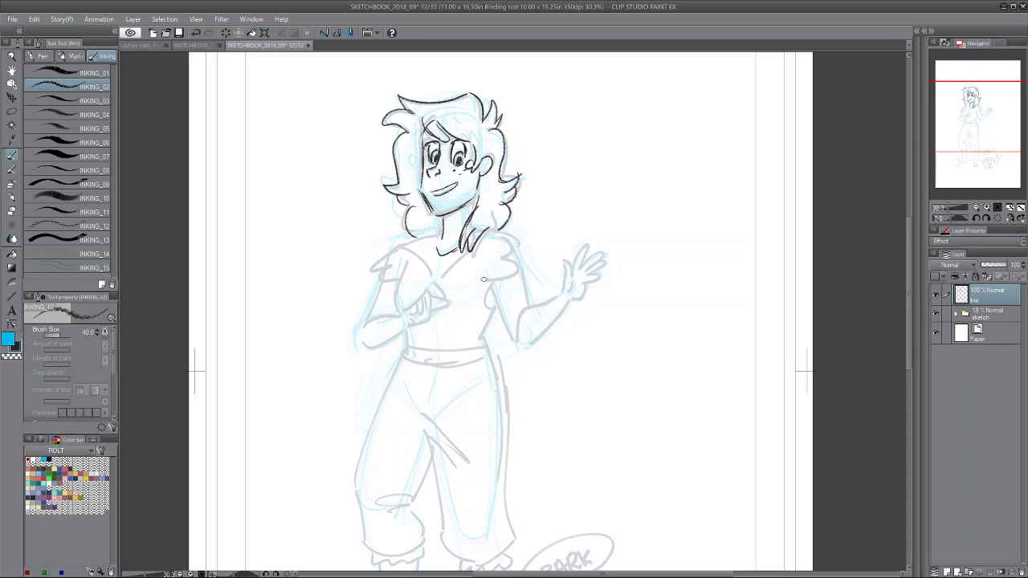
Ink the V neckline and ruffled sleeves, plus the raised arm with its open, spread-fingered hand.
mouse_move(437, 235)
left_mouse_down()
mouse_move(366, 269)
mouse_move(389, 282)
mouse_move(432, 279)
mouse_move(509, 240)
mouse_move(533, 246)
left_mouse_up()
mouse_move(534, 249)
left_mouse_down()
mouse_move(487, 284)
mouse_move(519, 309)
left_mouse_up()
mouse_move(491, 285)
left_mouse_down()
mouse_move(514, 344)
mouse_move(524, 310)
mouse_move(563, 301)
mouse_move(517, 347)
left_mouse_up()
mouse_move(562, 295)
left_mouse_down()
mouse_move(567, 261)
mouse_move(568, 291)
mouse_move(584, 244)
left_mouse_up()
left_click_drag(580, 246, 588, 264)
mouse_move(587, 262)
left_mouse_down()
mouse_move(607, 254)
mouse_move(587, 277)
left_mouse_up()
left_click_drag(593, 272, 587, 281)
left_click_drag(585, 283, 570, 301)
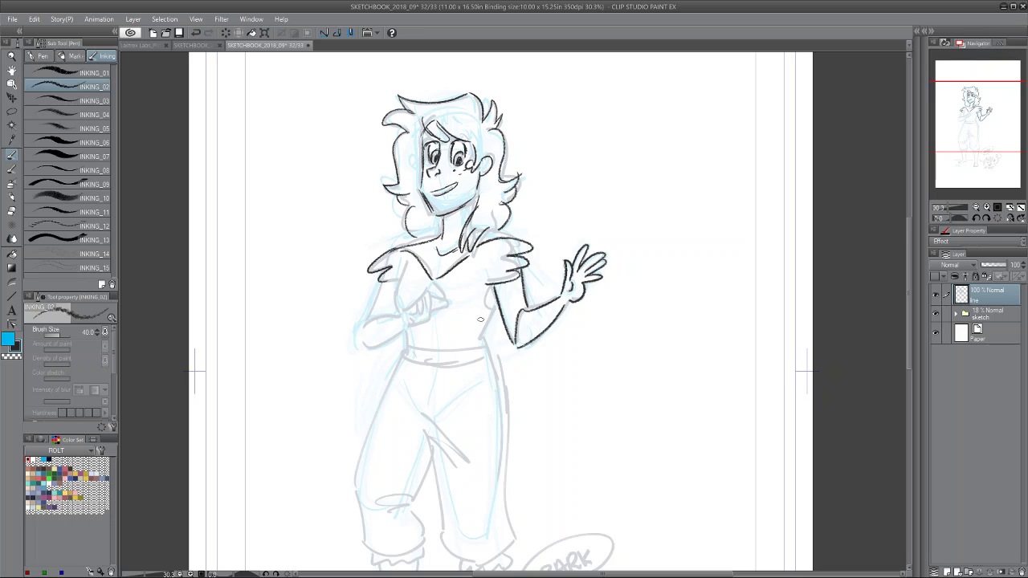
Ink the bent arm and hand at the chest, along with the torso sides and the waistband.
mouse_move(498, 298)
left_mouse_down()
mouse_move(475, 340)
mouse_move(486, 338)
mouse_move(490, 372)
left_mouse_up()
mouse_move(402, 320)
left_mouse_down()
mouse_move(416, 328)
mouse_move(400, 310)
mouse_move(420, 302)
mouse_move(426, 315)
mouse_move(444, 299)
mouse_move(413, 324)
mouse_move(360, 331)
mouse_move(365, 343)
left_mouse_up()
left_click_drag(382, 283, 368, 321)
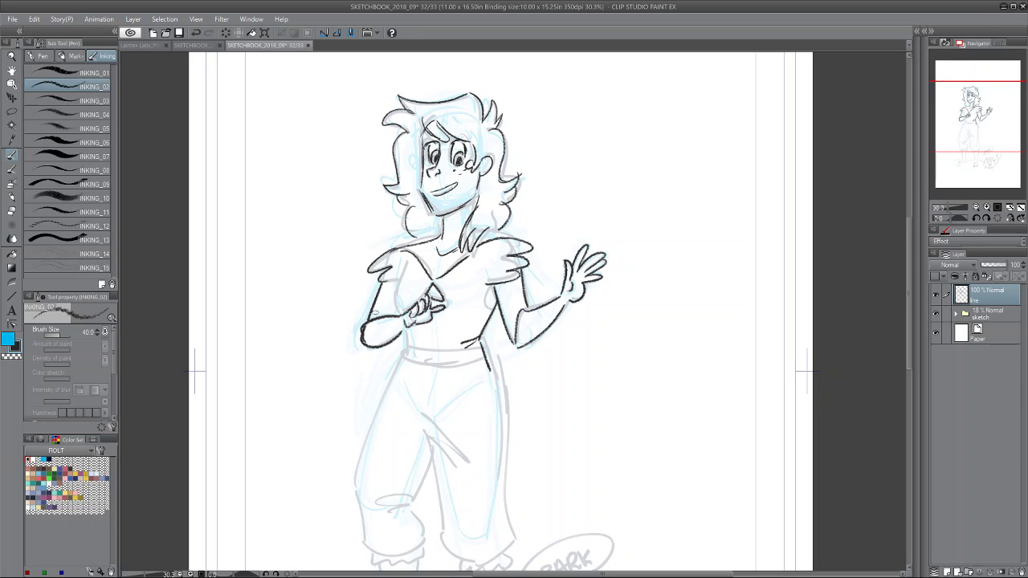
mouse_move(407, 266)
left_mouse_down()
mouse_move(393, 318)
mouse_move(482, 349)
left_mouse_up()
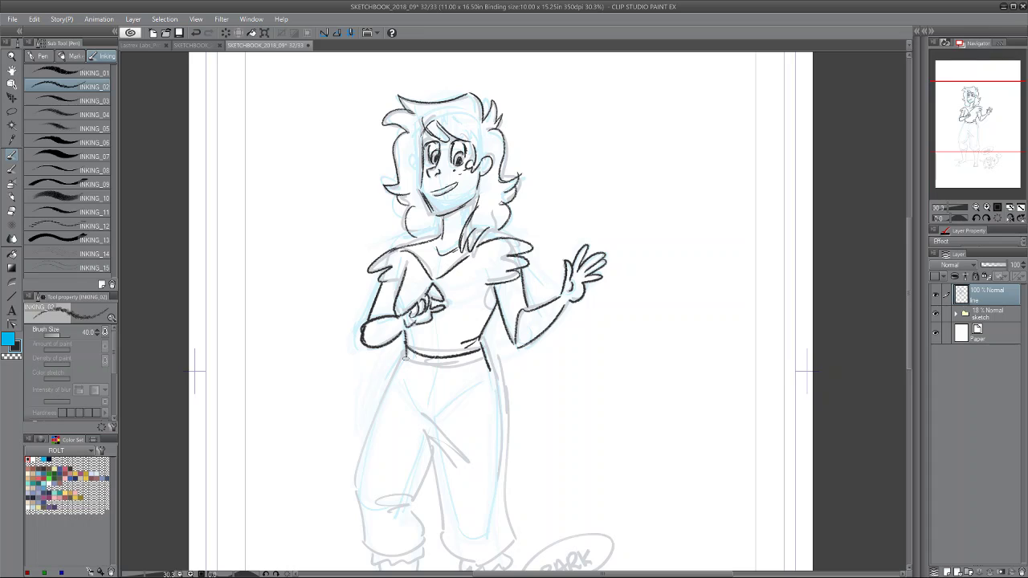
mouse_move(400, 359)
left_mouse_down()
mouse_move(446, 372)
mouse_move(430, 363)
mouse_move(456, 363)
left_mouse_up()
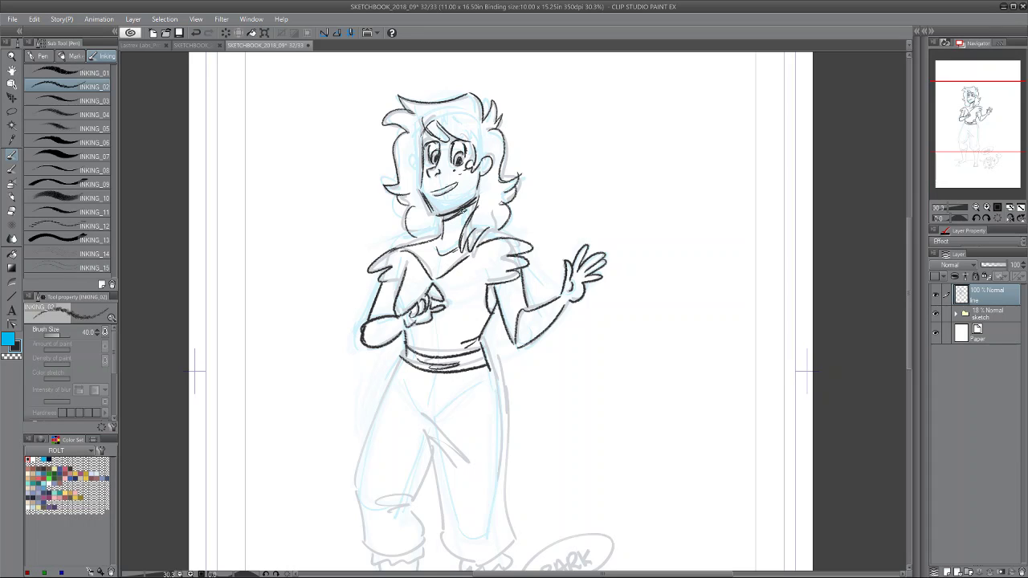
Ink the baggy trousers with their crotch creases, knee fold and scalloped cuffs.
left_click_drag(978, 117, 978, 140)
left_click_drag(426, 239, 478, 285)
left_click_drag(443, 272, 452, 282)
mouse_move(425, 247)
left_mouse_down()
mouse_move(451, 358)
mouse_move(480, 390)
left_mouse_up()
mouse_move(500, 198)
left_mouse_down()
mouse_move(503, 323)
mouse_move(508, 310)
mouse_move(519, 372)
mouse_move(471, 392)
mouse_move(514, 379)
left_mouse_up()
mouse_move(411, 190)
left_mouse_down()
mouse_move(370, 330)
mouse_move(362, 311)
mouse_move(381, 376)
mouse_move(434, 370)
left_mouse_up()
mouse_move(441, 291)
left_mouse_down()
mouse_move(401, 320)
mouse_move(415, 333)
left_mouse_up()
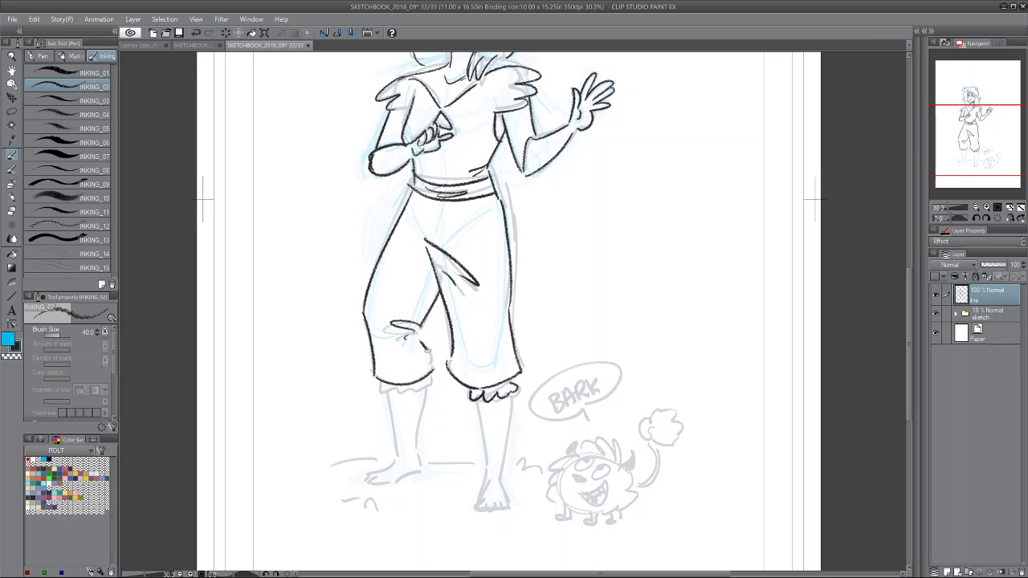
left_click_drag(397, 387, 429, 376)
Ink the lower legs and bare feet, plus the ground line and grass tufts around them.
left_click_drag(478, 405, 487, 473)
mouse_move(511, 399)
left_mouse_down()
mouse_move(498, 474)
mouse_move(476, 505)
left_mouse_up()
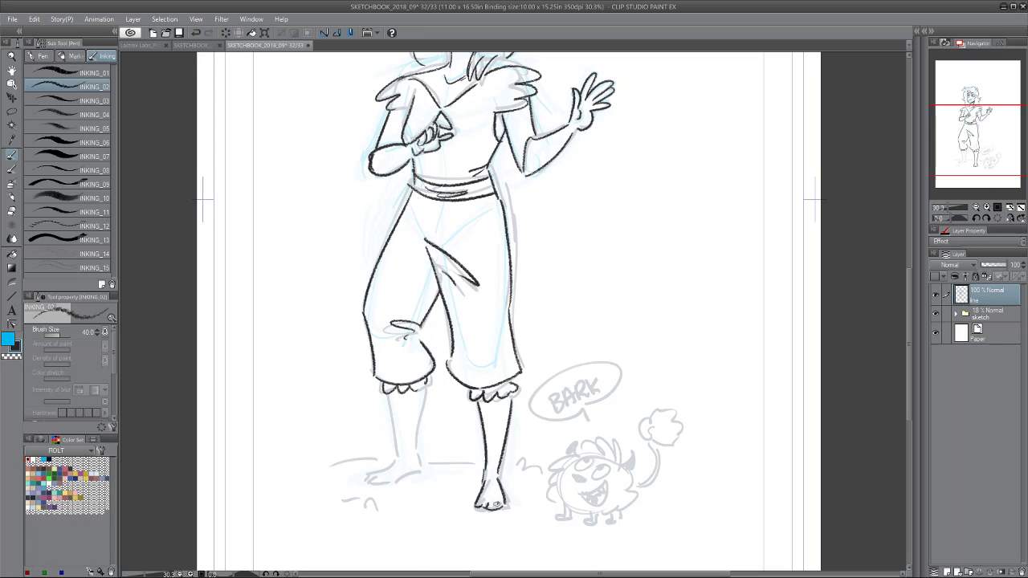
left_click_drag(391, 408, 395, 463)
mouse_move(427, 386)
left_mouse_down()
mouse_move(416, 458)
mouse_move(370, 478)
mouse_move(442, 465)
mouse_move(345, 470)
left_mouse_up()
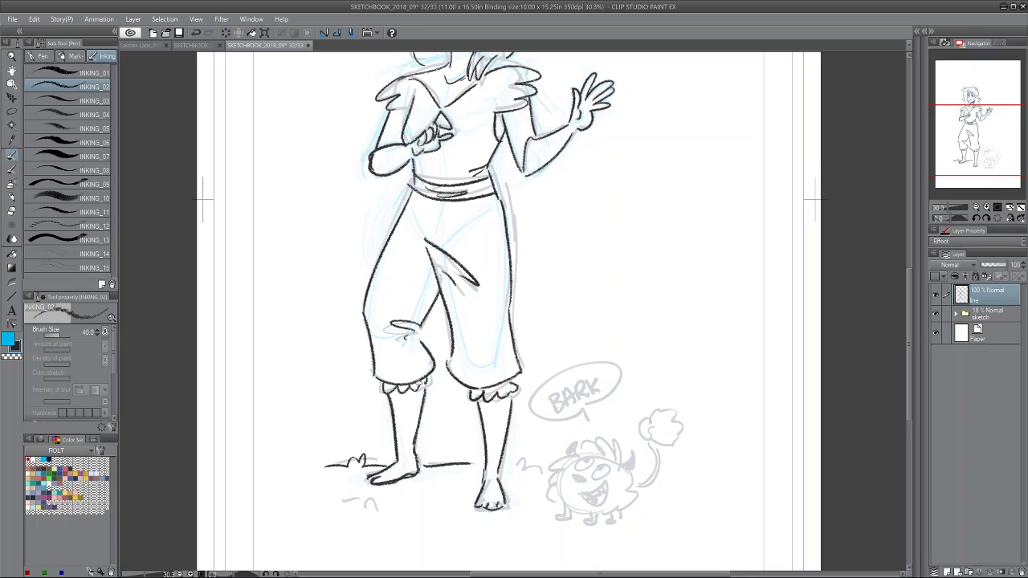
left_click_drag(358, 509, 368, 508)
Ink the furry creature's body, eyes, horns, toothy grin, short legs and puffed tail.
mouse_move(575, 473)
left_mouse_down()
mouse_move(600, 465)
mouse_move(613, 441)
mouse_move(615, 448)
mouse_move(580, 445)
mouse_move(565, 475)
mouse_move(545, 481)
mouse_move(562, 519)
mouse_move(635, 495)
mouse_move(654, 464)
mouse_move(630, 453)
left_mouse_up()
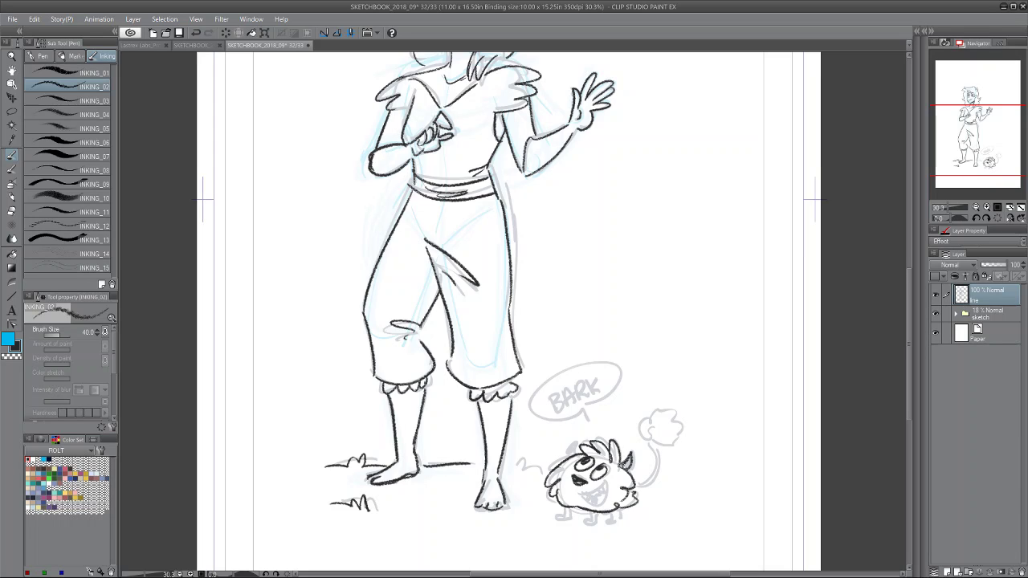
mouse_move(574, 480)
left_mouse_down()
mouse_move(604, 487)
mouse_move(606, 498)
left_mouse_up()
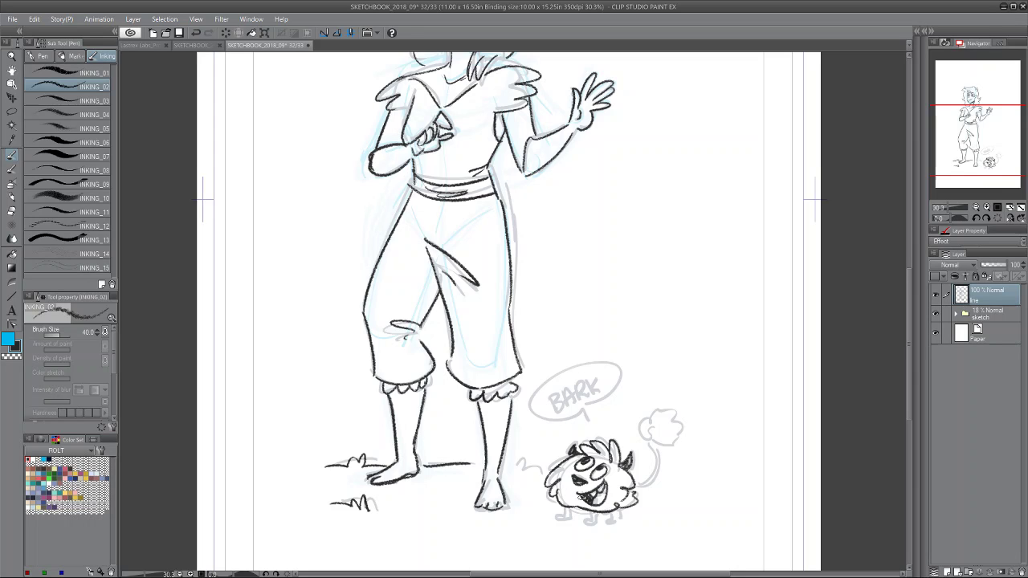
left_click_drag(582, 515, 598, 524)
mouse_move(648, 480)
left_mouse_down()
mouse_move(656, 447)
mouse_move(643, 429)
mouse_move(658, 413)
mouse_move(673, 448)
left_mouse_up()
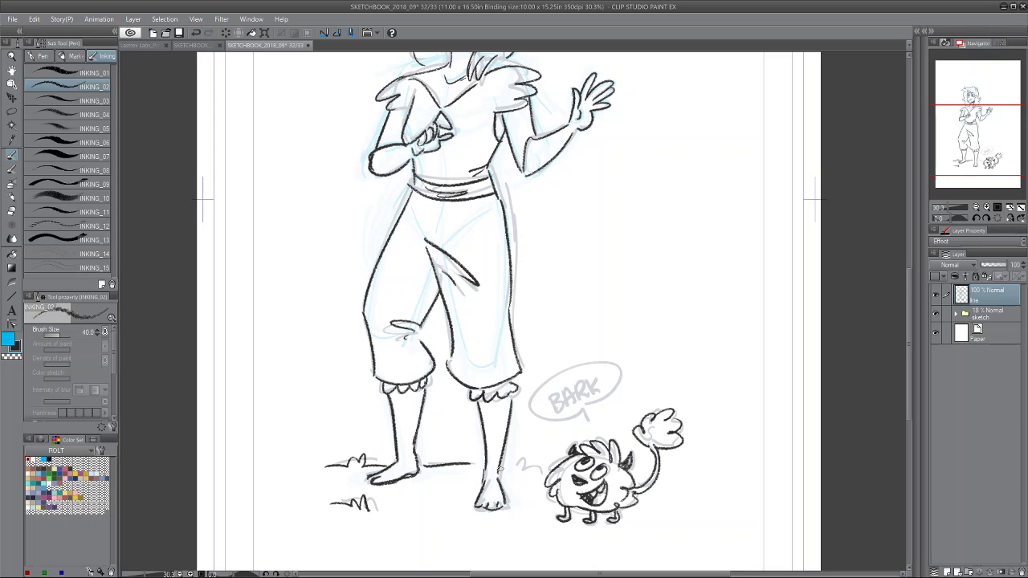
Ink the grass tuft beside the character's front foot and the small ground marks around the creature's feet.
mouse_move(516, 471)
left_mouse_down()
mouse_move(545, 465)
mouse_move(474, 497)
left_mouse_up()
mouse_move(602, 511)
left_mouse_down()
mouse_move(594, 521)
mouse_move(544, 521)
left_mouse_up()
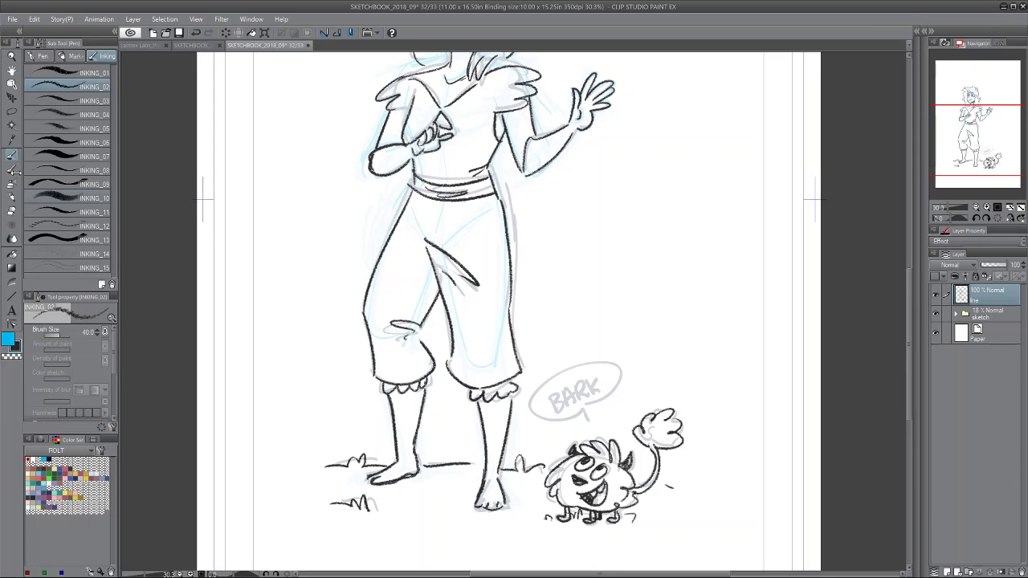
Letter "BARK!" in bold black above the creature with the Smooth ink brush, following the sketched word.
left_click(12, 170)
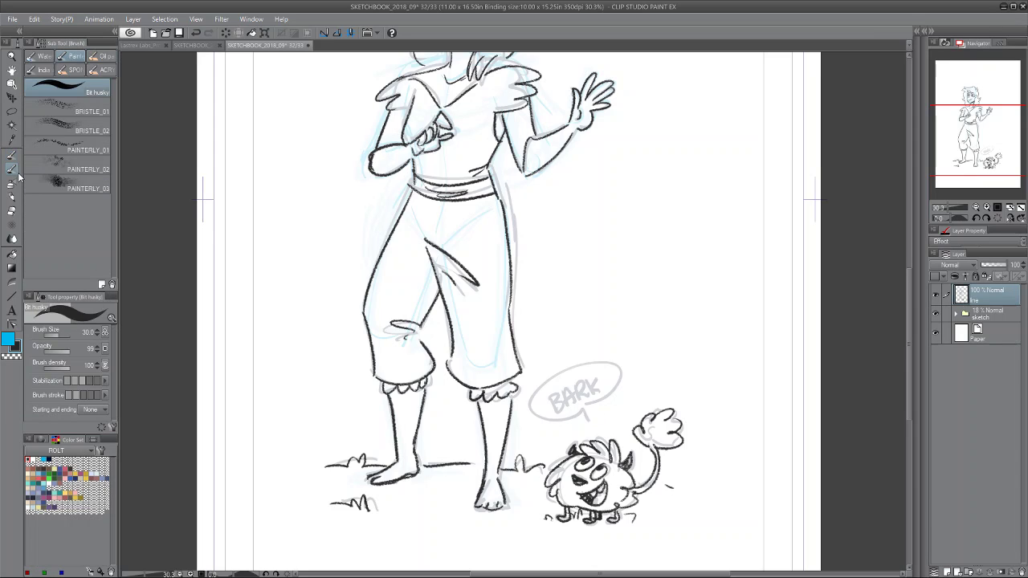
left_click(45, 70)
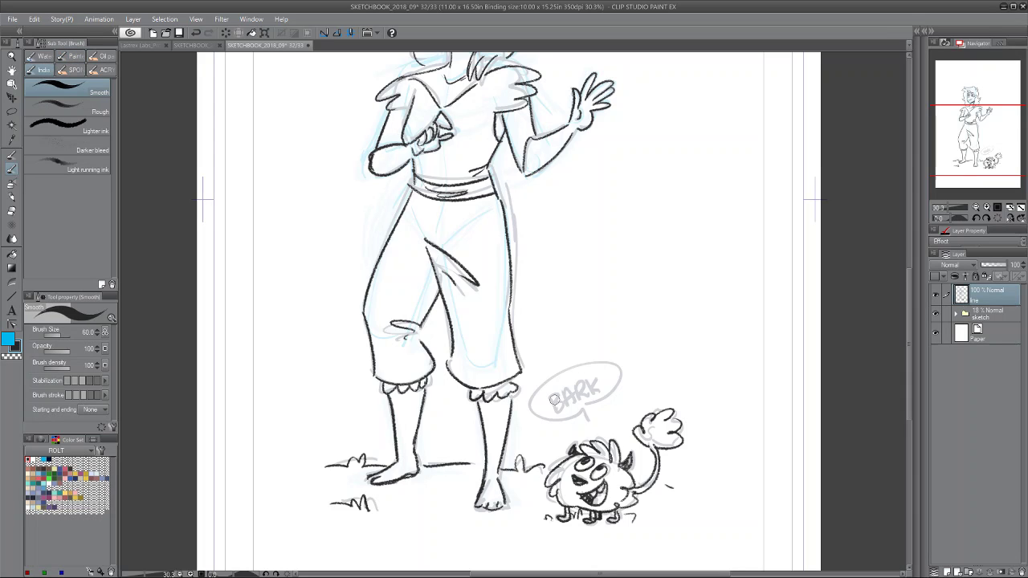
left_click_drag(549, 396, 555, 417)
mouse_move(569, 407)
left_mouse_down()
mouse_move(579, 386)
mouse_move(589, 405)
left_mouse_up()
left_click_drag(574, 400, 591, 405)
left_click_drag(589, 385, 601, 404)
mouse_move(602, 381)
left_mouse_down()
mouse_move(606, 400)
mouse_move(622, 375)
left_mouse_up()
left_click(623, 379)
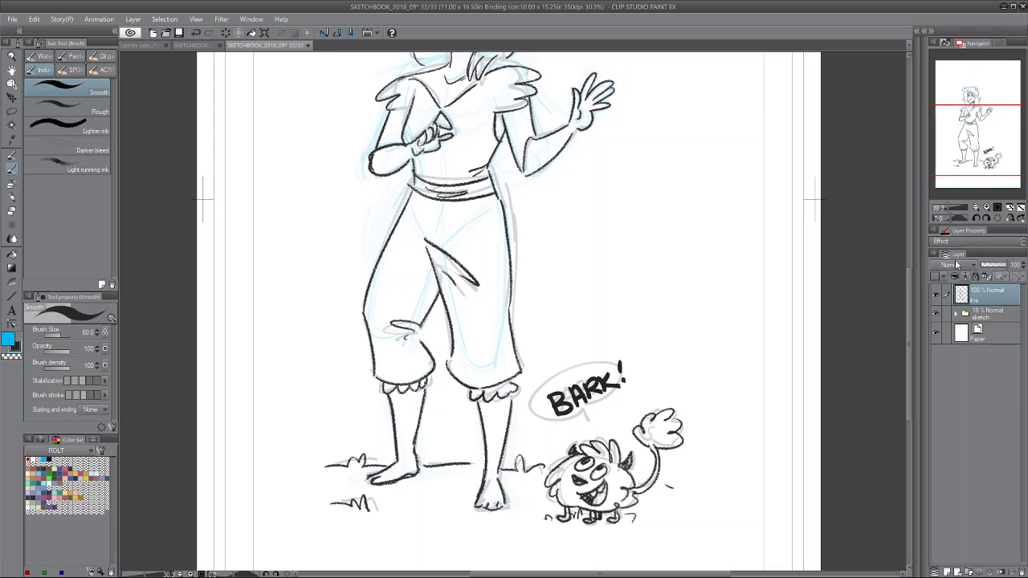
Add a new layer named "tone" between the line layer and the sketch folder.
left_click_drag(969, 148, 973, 121)
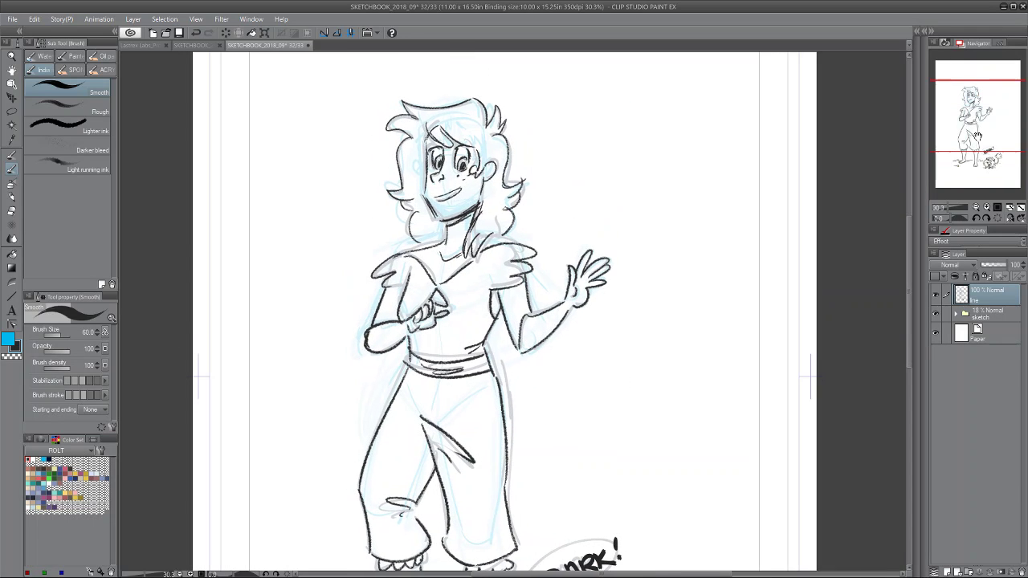
left_click(988, 316)
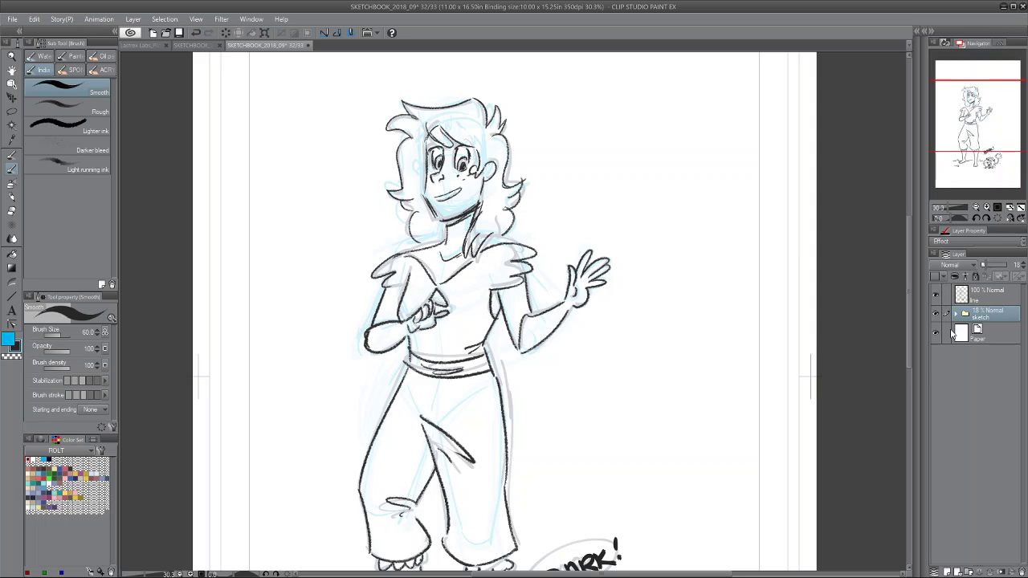
key("ctrl+shift+n")
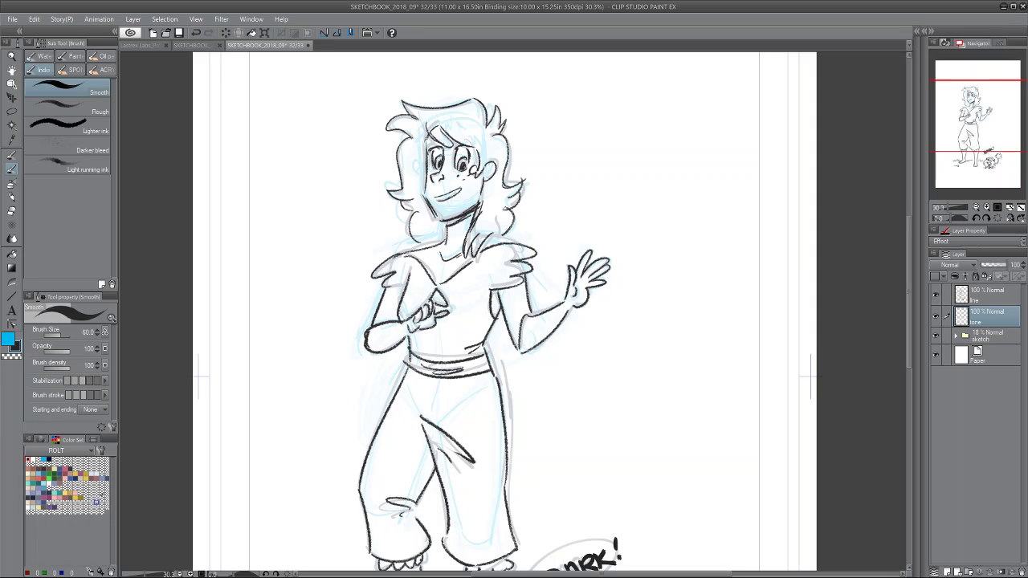
Shade the left side and top of the hair in light grey (RGB 223, 223, 223), and hide the sketch folder.
left_click(42, 440)
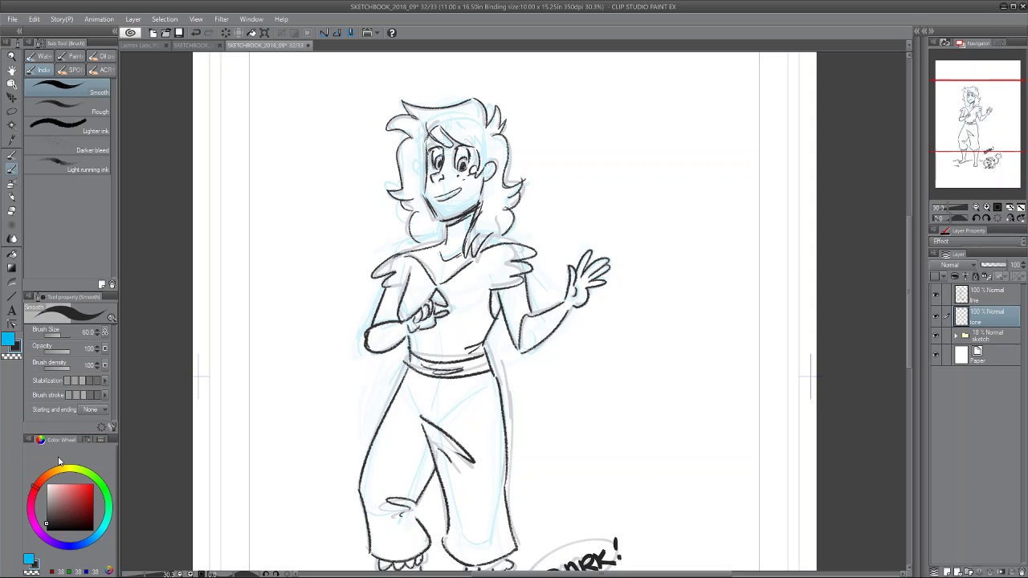
left_click(47, 497)
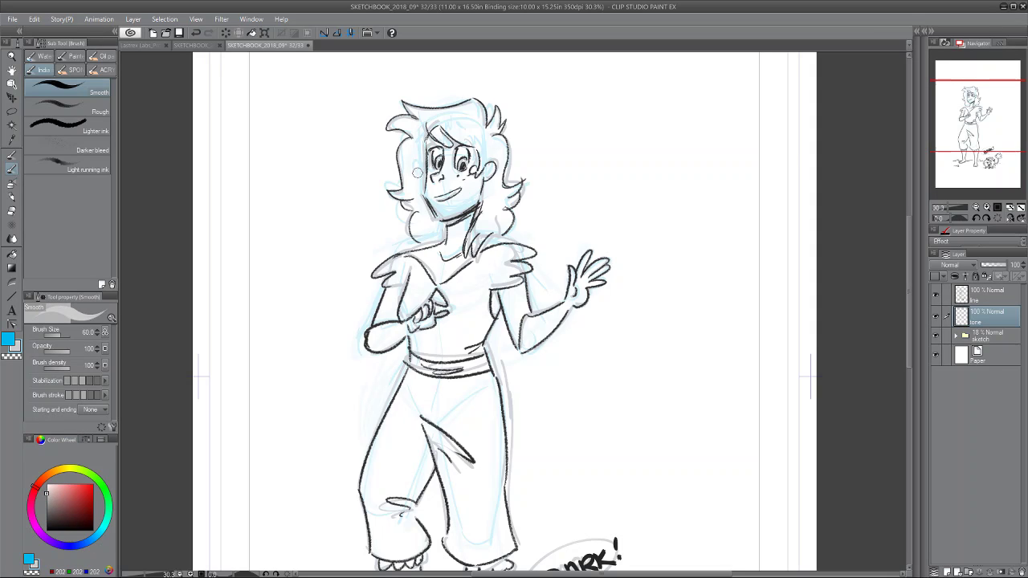
mouse_move(423, 153)
left_mouse_down()
mouse_move(416, 192)
mouse_move(393, 198)
mouse_move(421, 187)
mouse_move(406, 207)
mouse_move(419, 225)
left_mouse_up()
left_click(48, 488)
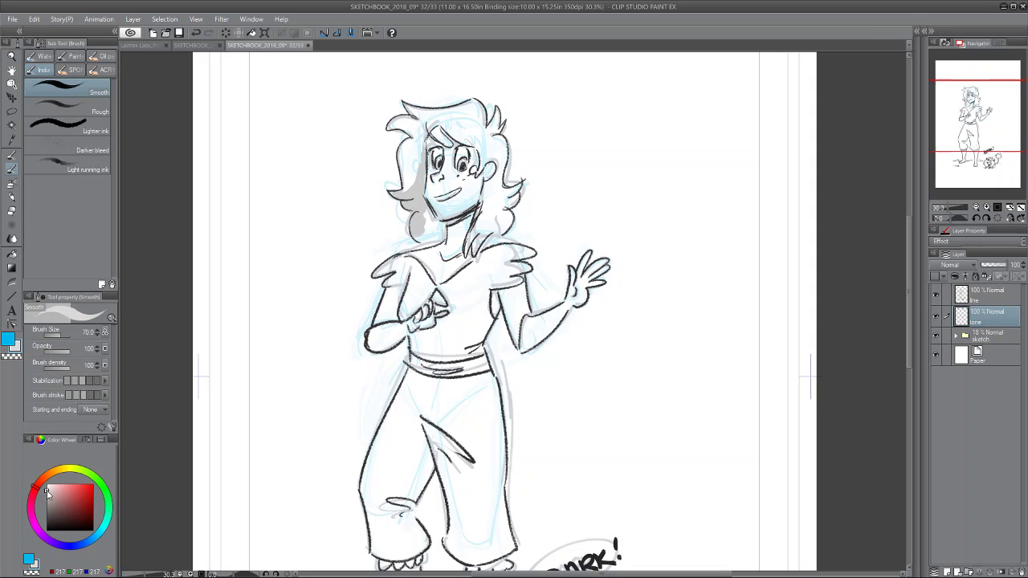
mouse_move(393, 192)
left_mouse_down()
mouse_move(413, 205)
mouse_move(423, 156)
left_mouse_up()
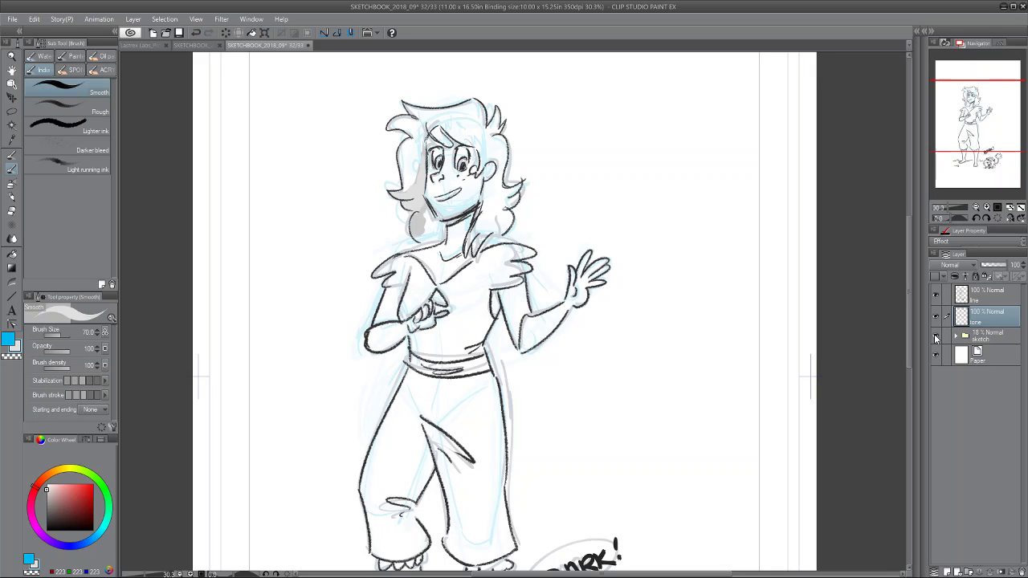
left_click(935, 335)
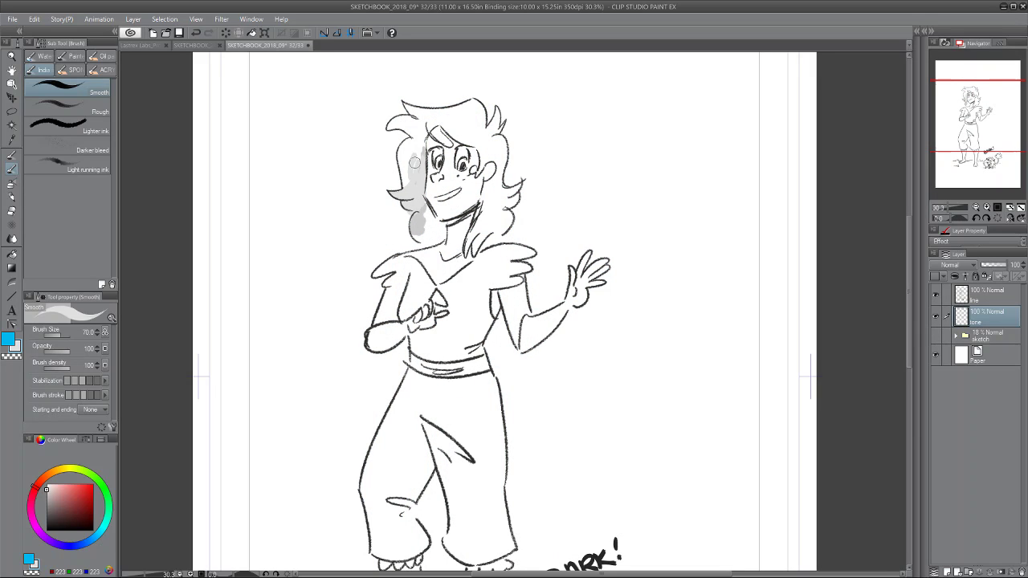
mouse_move(414, 162)
left_mouse_down()
mouse_move(396, 122)
mouse_move(415, 138)
mouse_move(412, 126)
mouse_move(424, 131)
mouse_move(414, 124)
mouse_move(412, 150)
mouse_move(440, 232)
left_mouse_up()
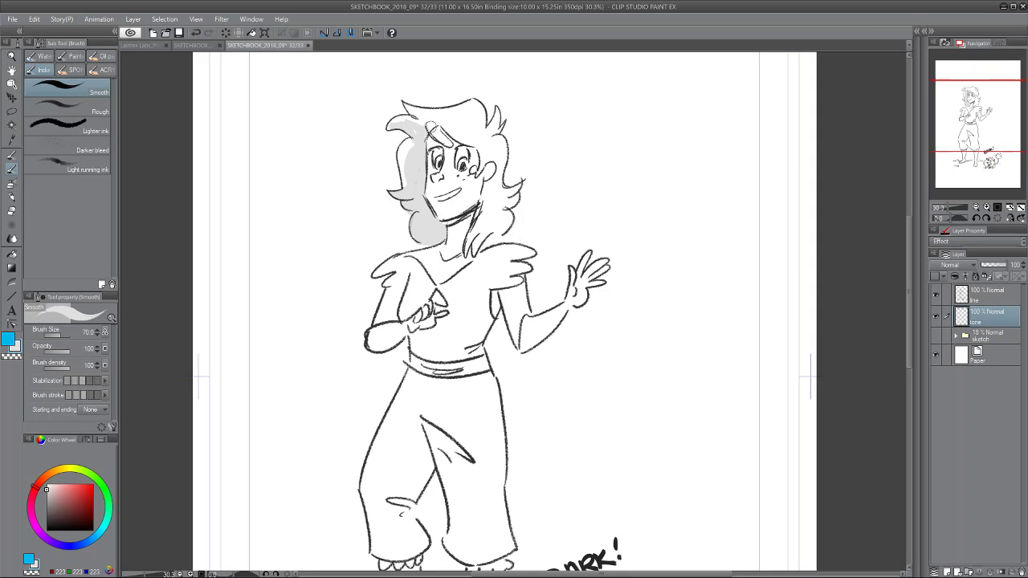
mouse_move(430, 127)
left_mouse_down()
mouse_move(440, 140)
mouse_move(419, 117)
mouse_move(476, 124)
mouse_move(466, 128)
mouse_move(487, 164)
mouse_move(488, 146)
mouse_move(480, 150)
left_mouse_up()
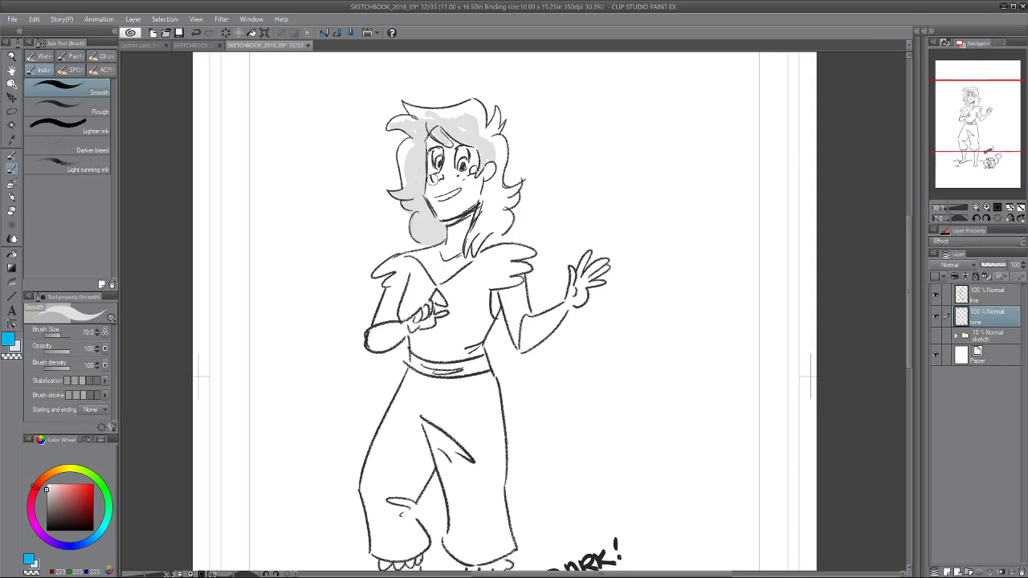
Shade the remaining hair, the neck, and both arms and hands in the same light grey.
mouse_move(442, 215)
left_mouse_down()
mouse_move(469, 208)
mouse_move(490, 172)
mouse_move(492, 230)
mouse_move(479, 233)
mouse_move(490, 193)
mouse_move(501, 228)
mouse_move(481, 255)
left_mouse_up()
left_click_drag(464, 213, 458, 253)
left_click_drag(432, 318, 381, 349)
mouse_move(402, 289)
left_mouse_down()
mouse_move(387, 322)
mouse_move(401, 317)
left_mouse_up()
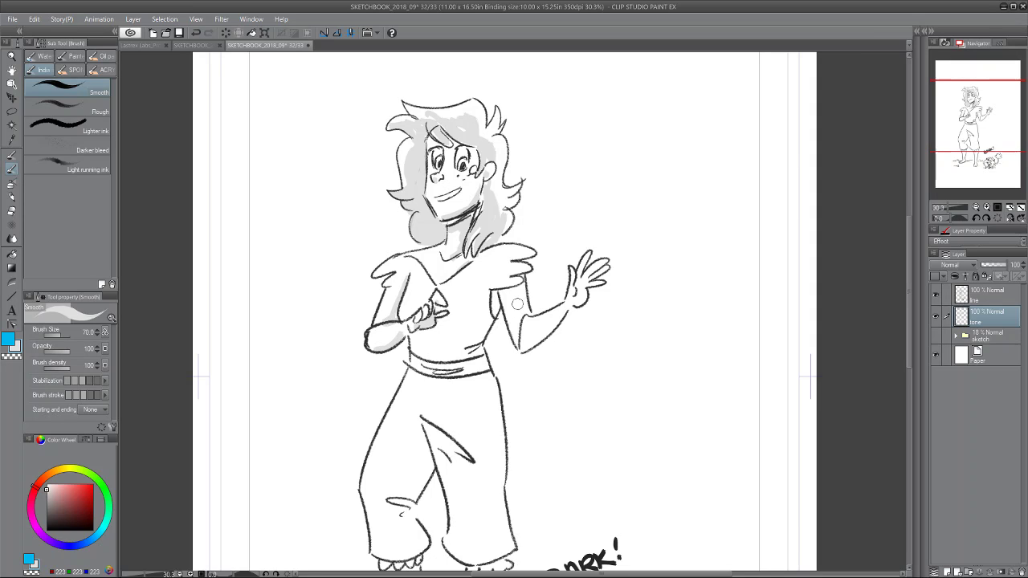
mouse_move(517, 304)
left_mouse_down()
mouse_move(520, 334)
mouse_move(515, 308)
mouse_move(538, 336)
mouse_move(523, 343)
mouse_move(559, 323)
mouse_move(579, 294)
left_mouse_up()
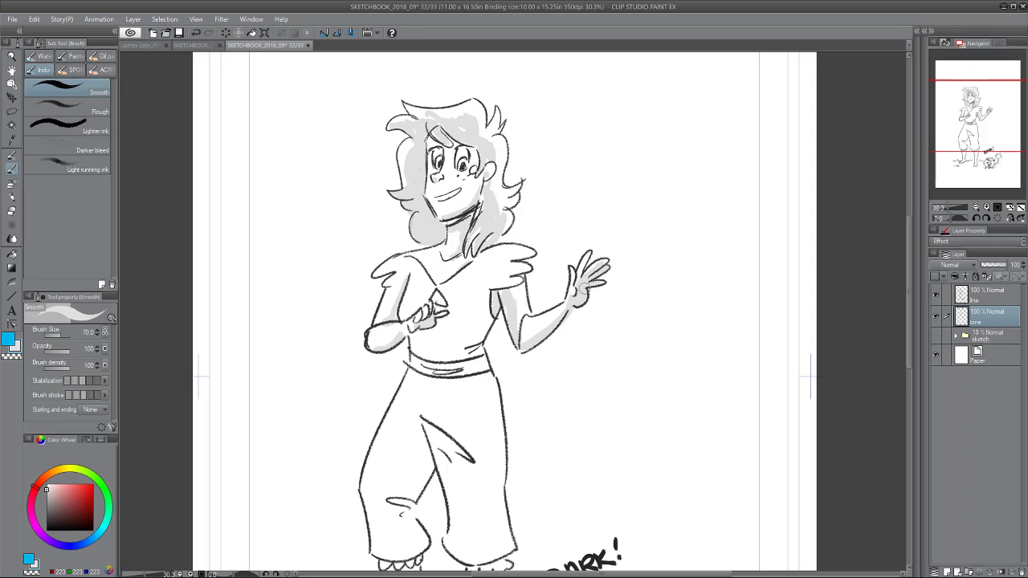
left_click_drag(505, 303, 516, 287)
Shade the torso, waistband, trousers and rear lower leg in light grey, enlarging the brush to 120.
mouse_move(446, 325)
left_mouse_down()
mouse_move(488, 325)
mouse_move(488, 312)
mouse_move(455, 360)
mouse_move(480, 365)
mouse_move(462, 377)
mouse_move(455, 426)
left_mouse_up()
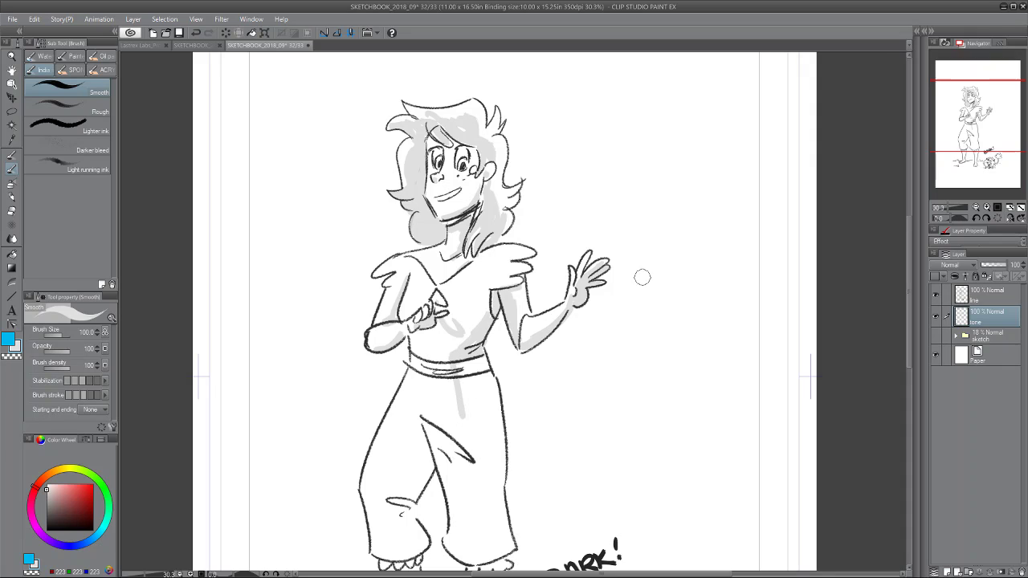
scroll(643, 277, "down", 3)
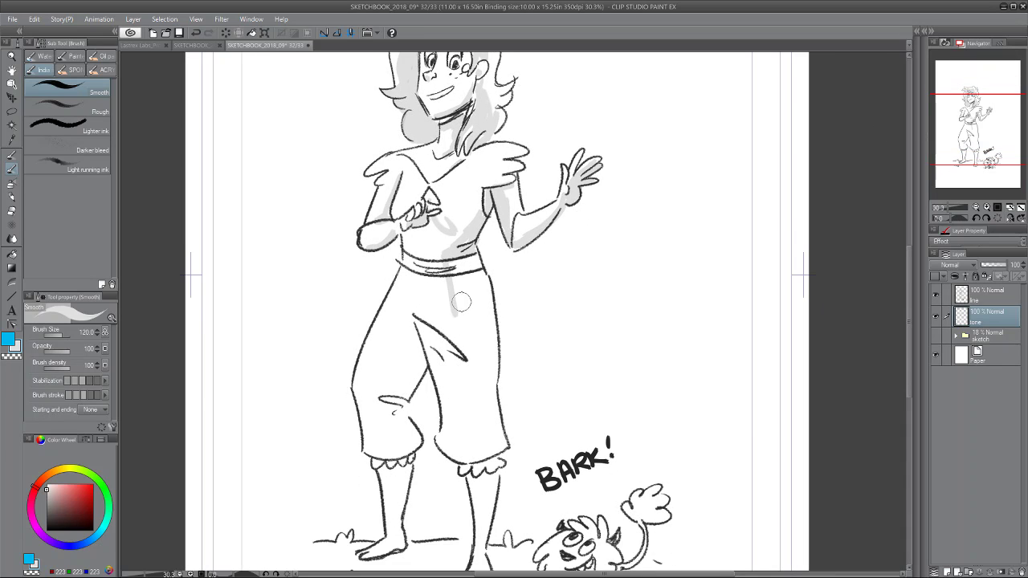
mouse_move(454, 290)
left_mouse_down()
mouse_move(447, 337)
mouse_move(454, 278)
mouse_move(476, 279)
mouse_move(490, 417)
mouse_move(458, 338)
mouse_move(449, 372)
mouse_move(479, 356)
mouse_move(454, 358)
mouse_move(492, 418)
mouse_move(484, 355)
mouse_move(434, 337)
mouse_move(416, 346)
mouse_move(399, 510)
mouse_move(384, 548)
left_mouse_up()
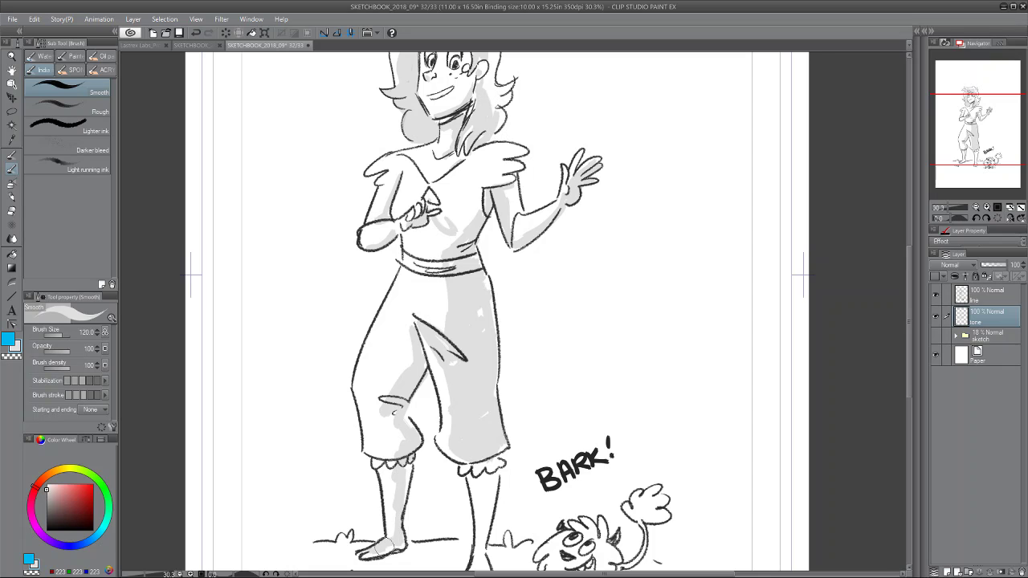
mouse_move(443, 278)
left_mouse_down()
mouse_move(446, 320)
mouse_move(438, 293)
left_mouse_up()
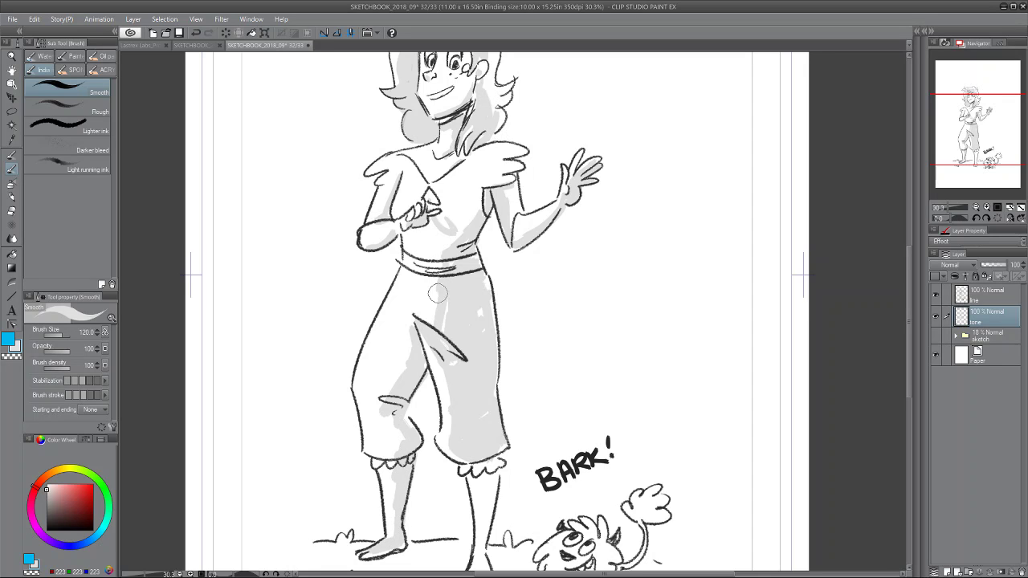
mouse_move(449, 248)
left_mouse_down()
mouse_move(443, 227)
mouse_move(473, 204)
left_mouse_up()
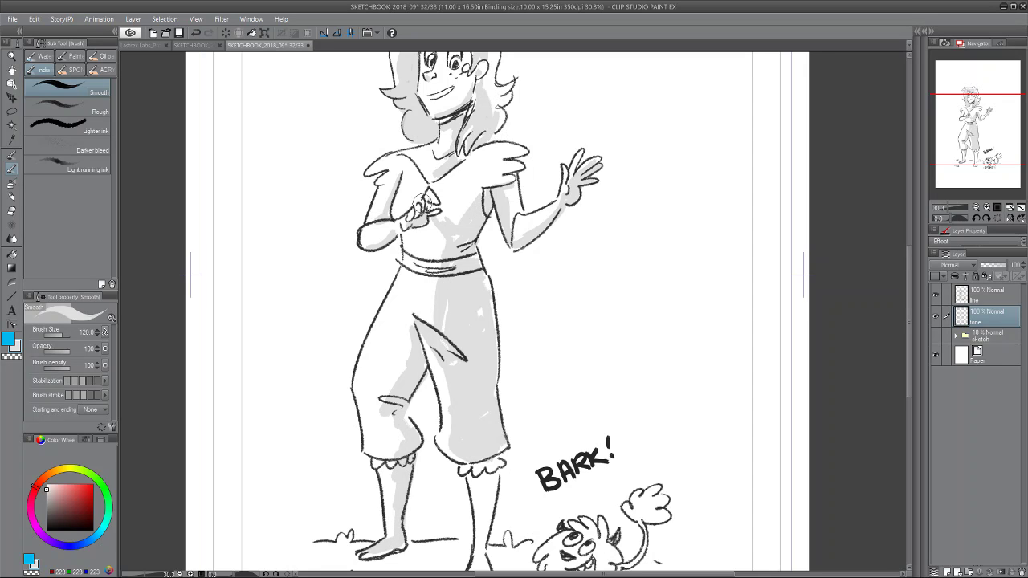
Paint a grey ground shadow beneath the character and creature, and shade the creature's body and puffed tail.
left_click_drag(686, 480, 697, 213)
mouse_move(428, 285)
left_mouse_down()
mouse_move(457, 281)
mouse_move(353, 297)
mouse_move(472, 293)
mouse_move(500, 324)
mouse_move(518, 286)
mouse_move(510, 301)
mouse_move(449, 309)
mouse_move(526, 313)
mouse_move(567, 336)
mouse_move(667, 322)
left_mouse_up()
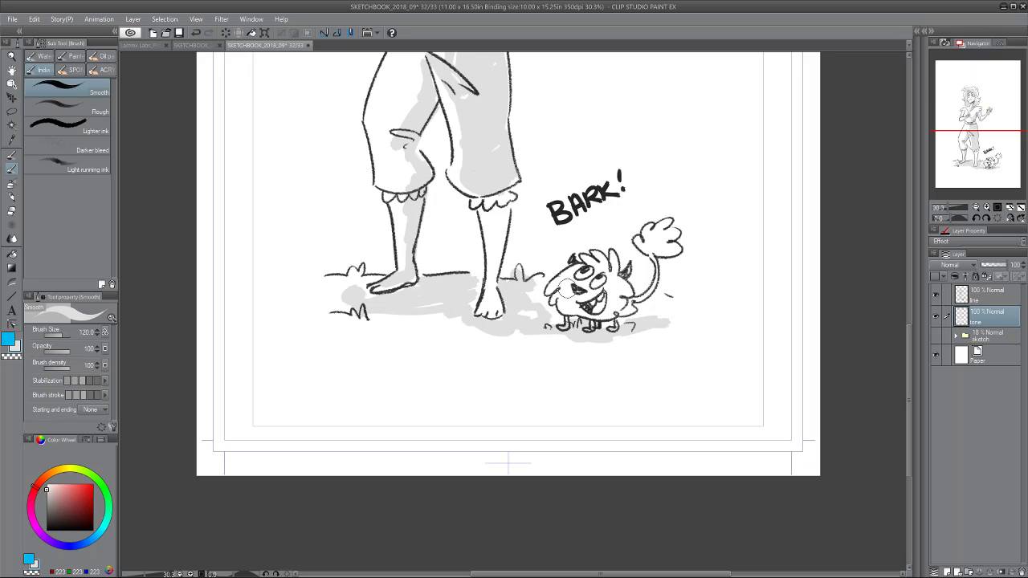
mouse_move(567, 290)
left_mouse_down()
mouse_move(558, 298)
mouse_move(578, 317)
mouse_move(615, 304)
mouse_move(596, 291)
mouse_move(630, 293)
mouse_move(651, 309)
mouse_move(652, 251)
mouse_move(675, 239)
left_mouse_up()
mouse_move(638, 313)
left_mouse_down()
mouse_move(654, 306)
mouse_move(648, 286)
left_mouse_up()
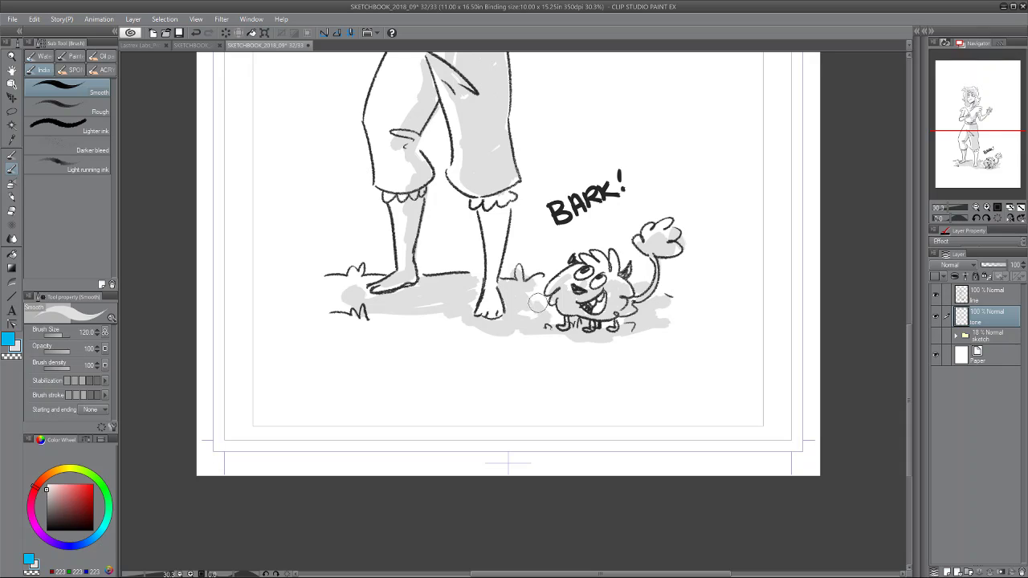
mouse_move(537, 303)
left_mouse_down()
mouse_move(490, 325)
mouse_move(347, 302)
mouse_move(322, 283)
left_mouse_up()
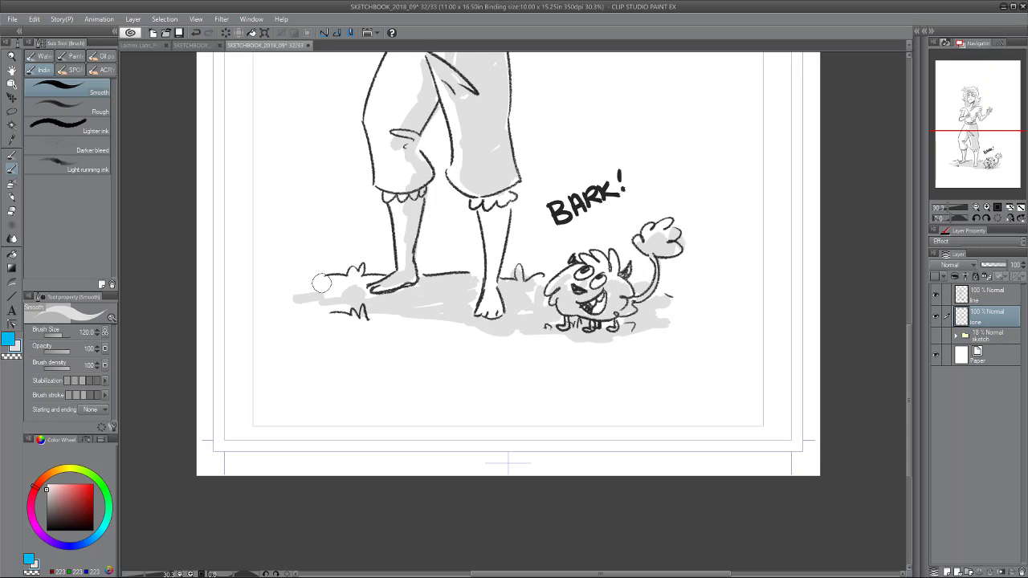
Paint light pink (RGB 255, 214, 214) blush on the character's and creature's faces, plus accents around the "BARK!" lettering.
left_click_drag(971, 153, 976, 110)
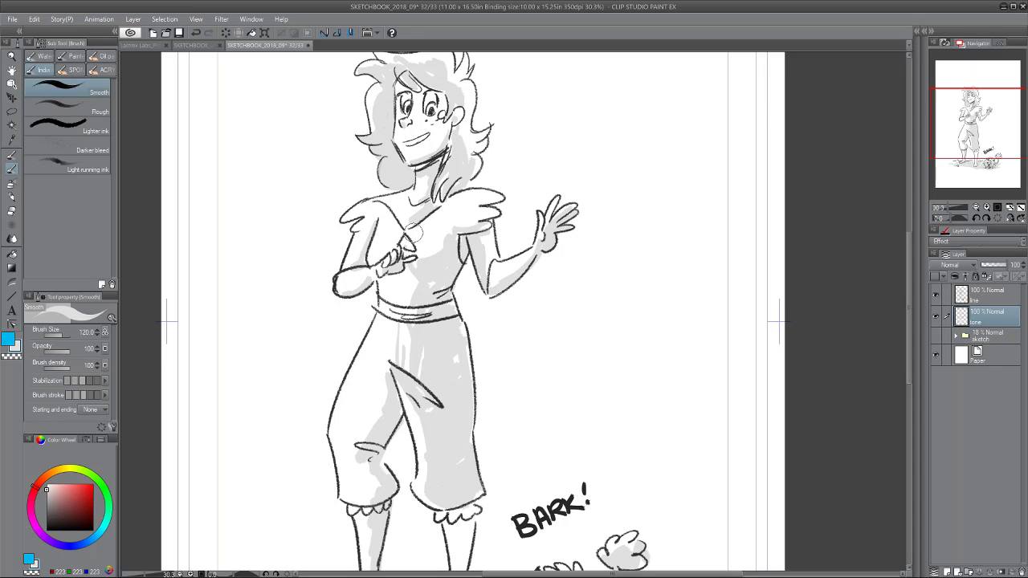
left_click_drag(392, 278, 426, 282)
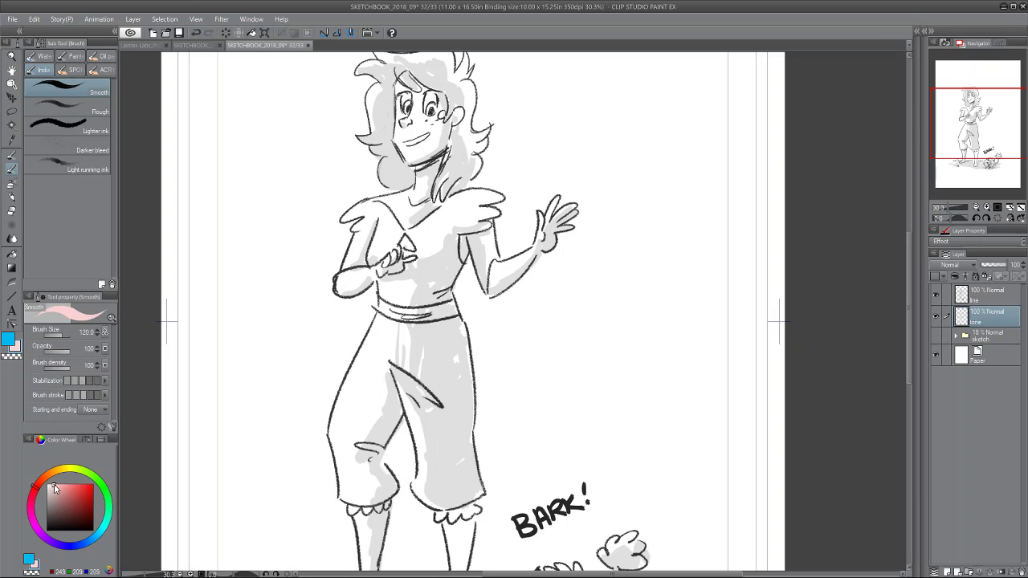
left_click_drag(400, 118, 433, 119)
left_click_drag(575, 506, 595, 288)
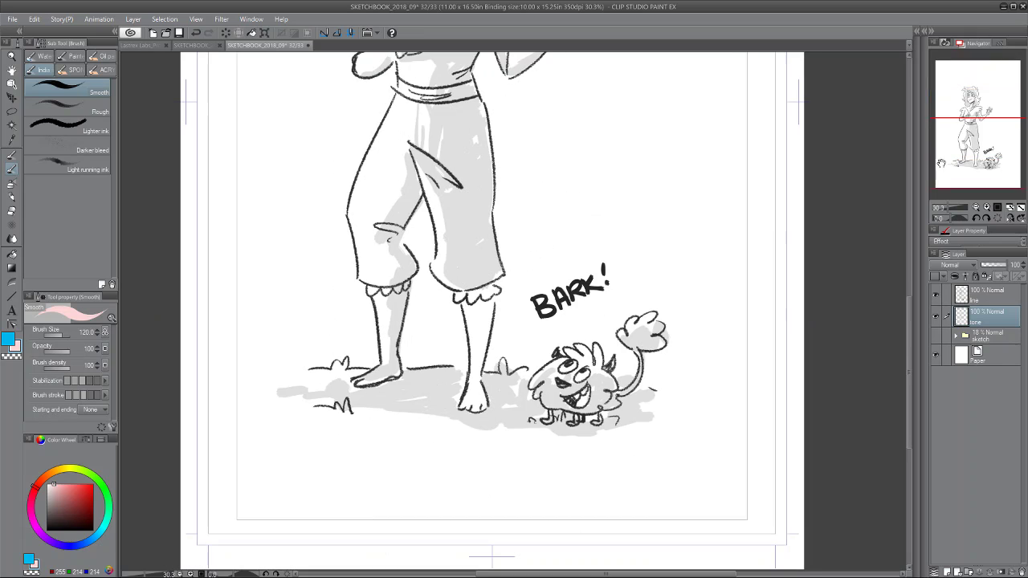
left_click_drag(529, 313, 614, 277)
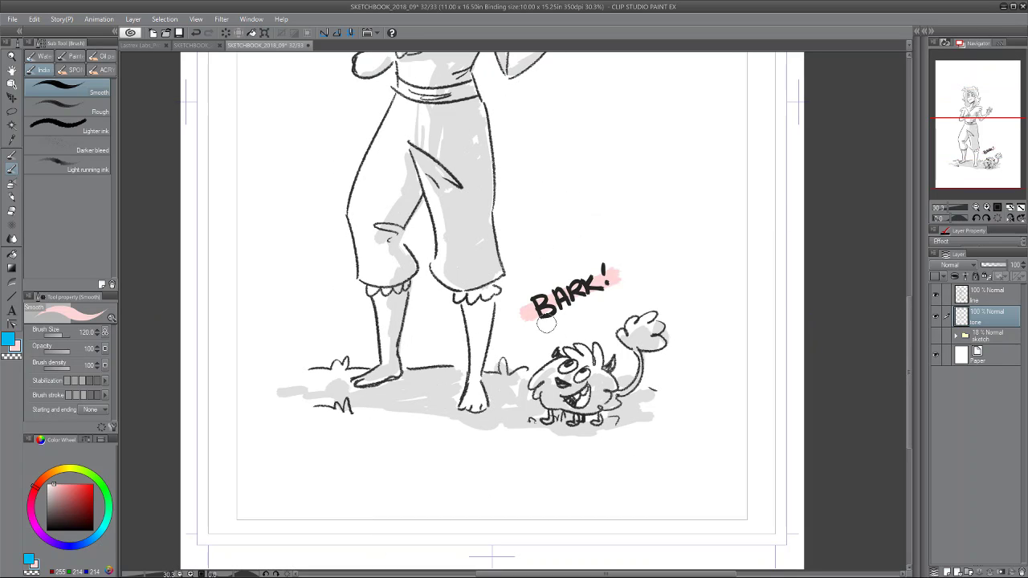
left_click_drag(546, 323, 543, 378)
mouse_move(968, 145)
left_mouse_down()
mouse_move(961, 97)
mouse_move(967, 107)
left_mouse_up()
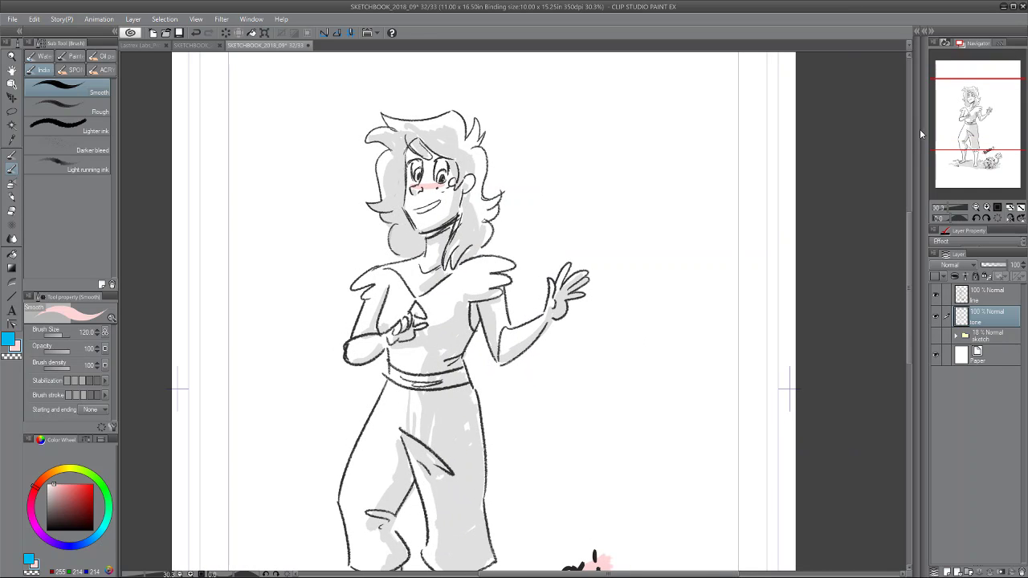
scroll(692, 293, "down", 4)
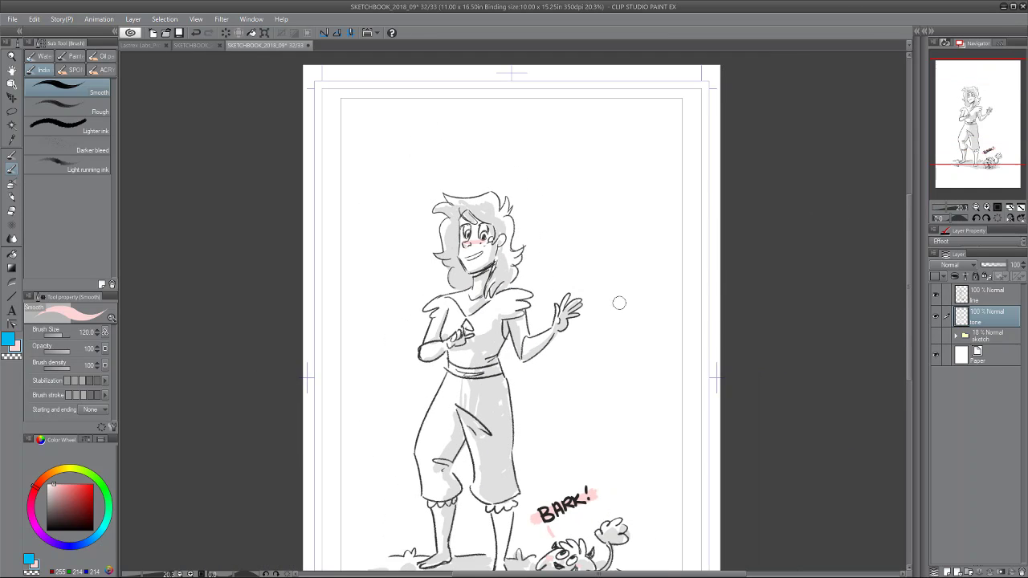
left_click_drag(973, 124, 968, 142)
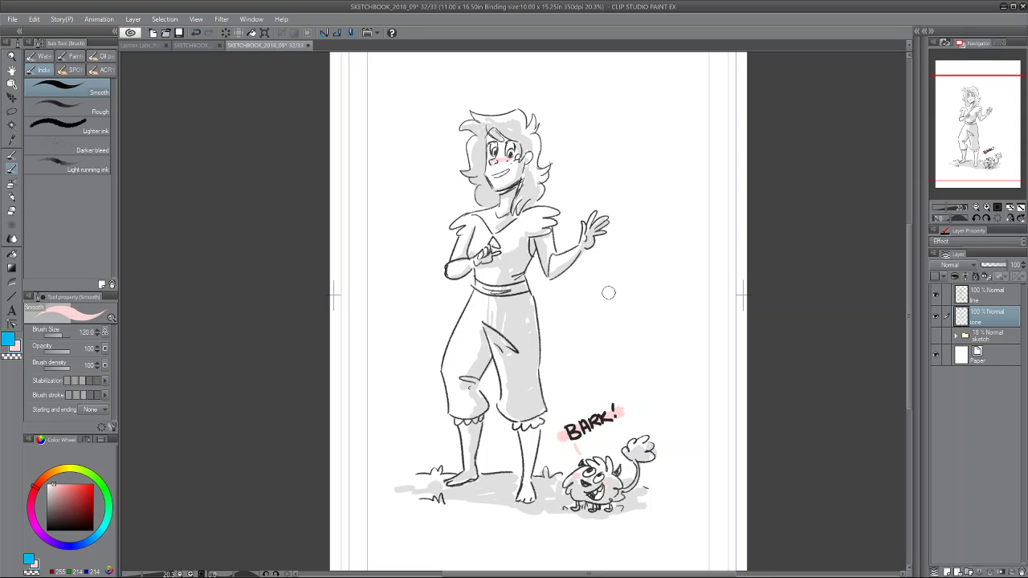
scroll(605, 293, "up", 1)
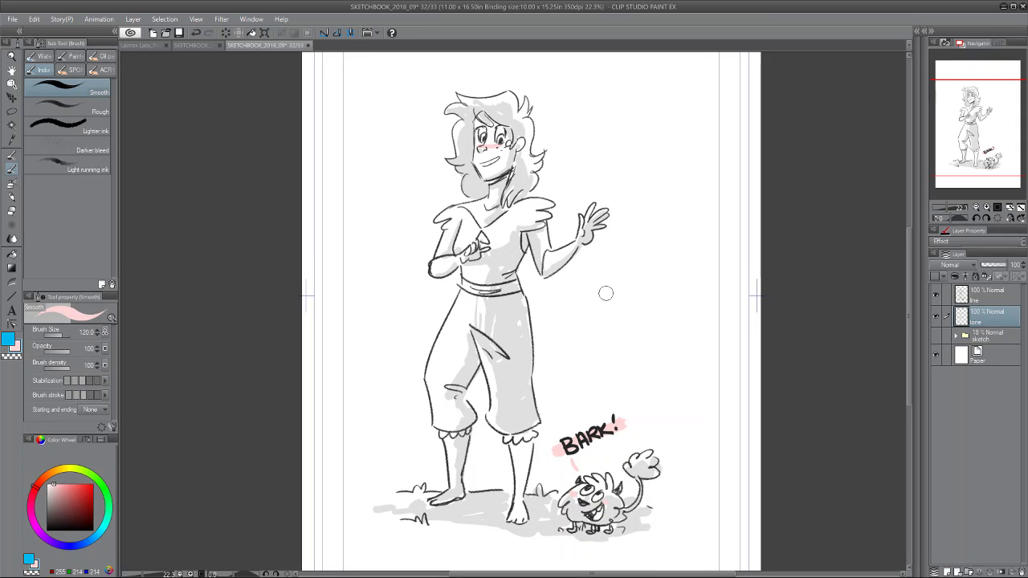
Letter "THANKS FOR WATCHING" in black on three lines beside the character's head, using brush size 60.
left_click(83, 442)
left_click(28, 461)
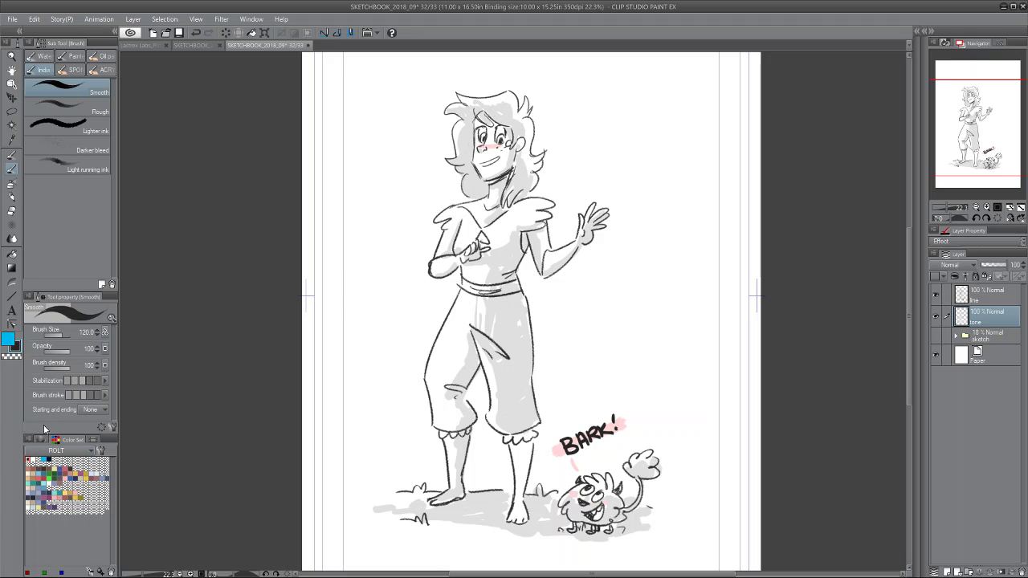
key("[")
key("[")
mouse_move(588, 84)
left_mouse_down()
mouse_move(603, 83)
mouse_move(596, 96)
left_mouse_up()
mouse_move(606, 83)
left_mouse_down()
mouse_move(606, 95)
mouse_move(615, 89)
left_mouse_up()
left_click_drag(616, 82, 618, 96)
left_click_drag(623, 82, 646, 97)
mouse_move(646, 96)
left_mouse_down()
mouse_move(646, 79)
mouse_move(651, 97)
left_mouse_up()
mouse_move(661, 78)
left_mouse_down()
mouse_move(662, 96)
mouse_move(602, 116)
mouse_move(612, 103)
left_mouse_up()
left_click_drag(603, 109, 620, 105)
mouse_move(630, 105)
left_mouse_down()
mouse_move(641, 117)
mouse_move(605, 146)
mouse_move(612, 131)
left_mouse_up()
left_click_drag(614, 146, 640, 130)
left_click_drag(634, 132, 634, 146)
mouse_move(647, 131)
left_mouse_down()
mouse_move(647, 145)
mouse_move(667, 139)
left_mouse_up()
mouse_move(667, 130)
left_mouse_down()
mouse_move(668, 146)
mouse_move(677, 130)
left_mouse_up()
left_click_drag(677, 130, 687, 145)
left_click_drag(687, 145, 687, 131)
left_click_drag(699, 132, 700, 128)
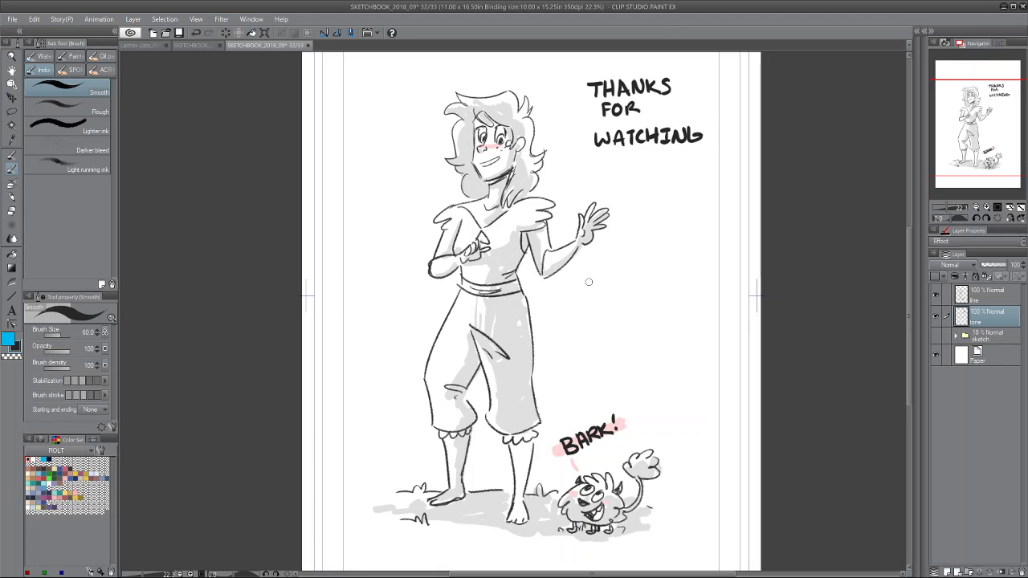
Letter "MORE COMING TO JENJOINK.com" in black on three lines beneath the raised hand.
left_click_drag(589, 289, 615, 278)
left_click_drag(623, 277, 633, 290)
mouse_move(643, 275)
left_mouse_down()
mouse_move(634, 283)
mouse_move(645, 288)
mouse_move(599, 311)
left_mouse_up()
mouse_move(608, 299)
left_mouse_down()
mouse_move(630, 312)
mouse_move(639, 298)
left_mouse_up()
mouse_move(635, 297)
left_mouse_down()
mouse_move(634, 311)
mouse_move(690, 297)
left_mouse_up()
mouse_move(683, 298)
left_mouse_down()
mouse_move(683, 310)
mouse_move(700, 300)
left_mouse_up()
mouse_move(583, 328)
left_mouse_down()
mouse_move(570, 342)
mouse_move(587, 342)
left_mouse_up()
left_click_drag(588, 326, 599, 341)
mouse_move(603, 341)
left_mouse_down()
mouse_move(605, 326)
mouse_move(614, 341)
left_mouse_up()
left_click_drag(613, 341, 615, 326)
mouse_move(623, 326)
left_mouse_down()
mouse_move(617, 342)
mouse_move(630, 327)
mouse_move(638, 342)
mouse_move(655, 325)
mouse_move(659, 340)
left_mouse_up()
mouse_move(670, 324)
left_mouse_down()
mouse_move(673, 341)
mouse_move(688, 338)
left_mouse_up()
left_click_drag(700, 325, 727, 336)
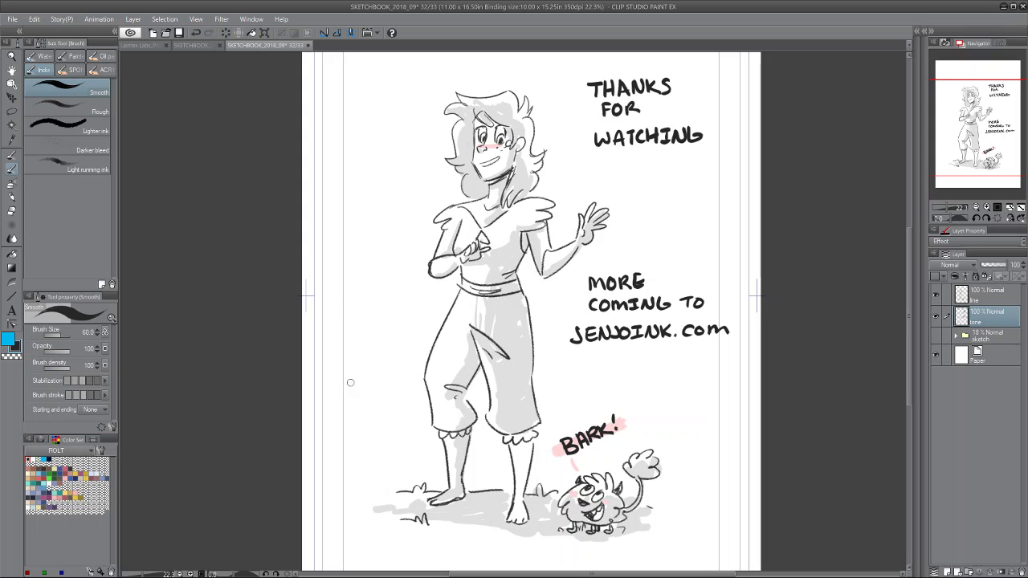
Draw a simple black smiley face in the empty space beside the trousers, on the bent-arm side.
left_click_drag(352, 381, 355, 397)
mouse_move(362, 378)
left_mouse_down()
mouse_move(365, 394)
mouse_move(381, 397)
left_mouse_up()
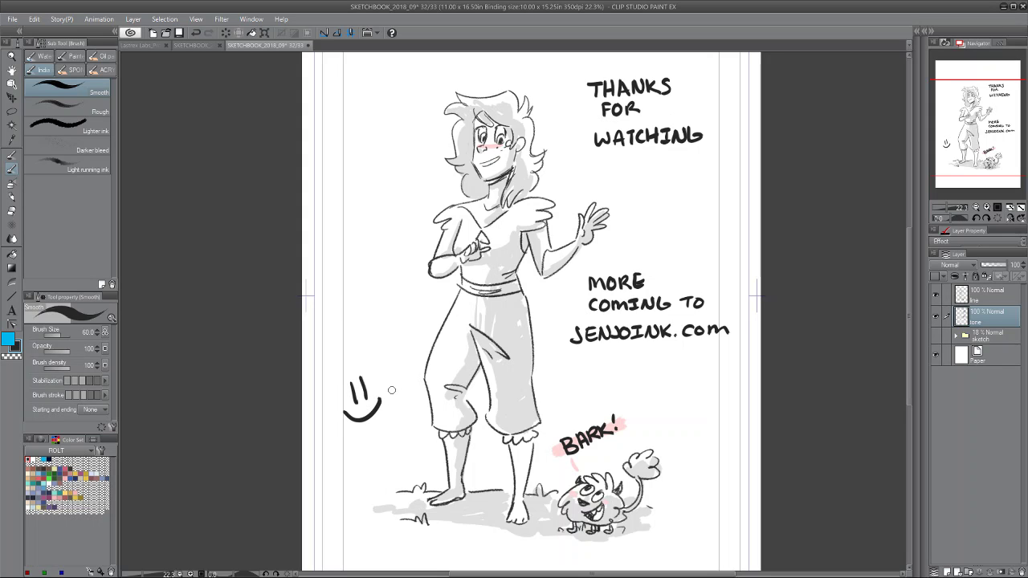